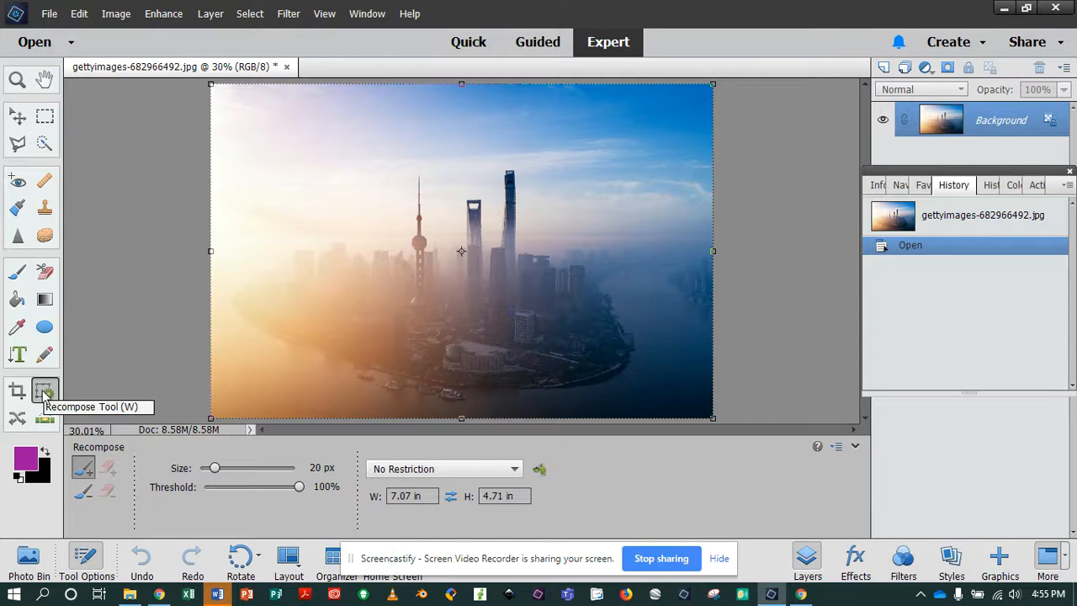
Try a free crop of the photo into a wide strip across the skyline, and cancel it.
left_click(19, 419)
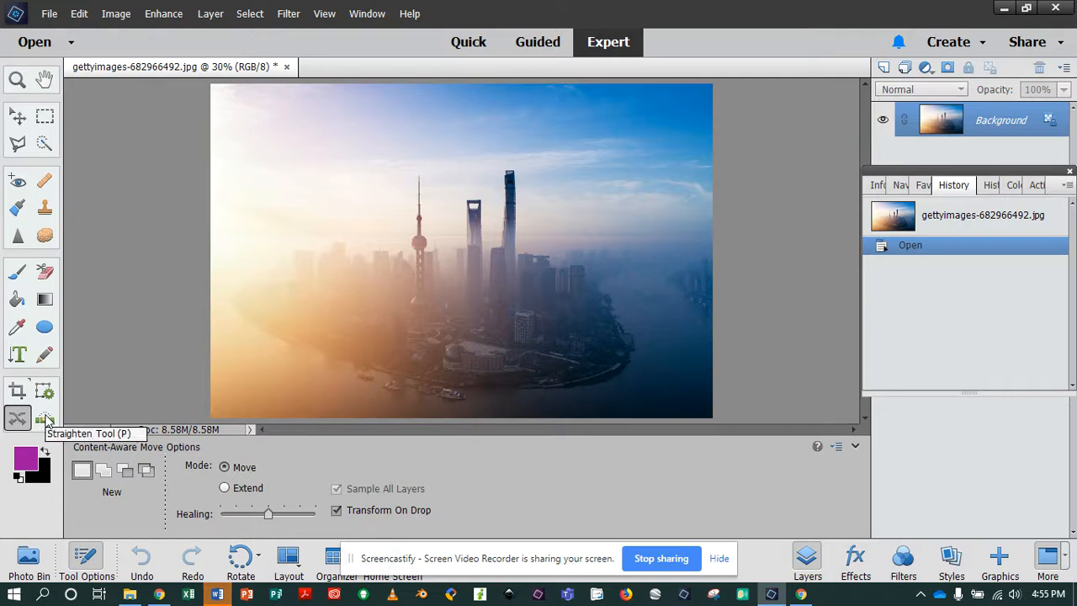
left_click(20, 392)
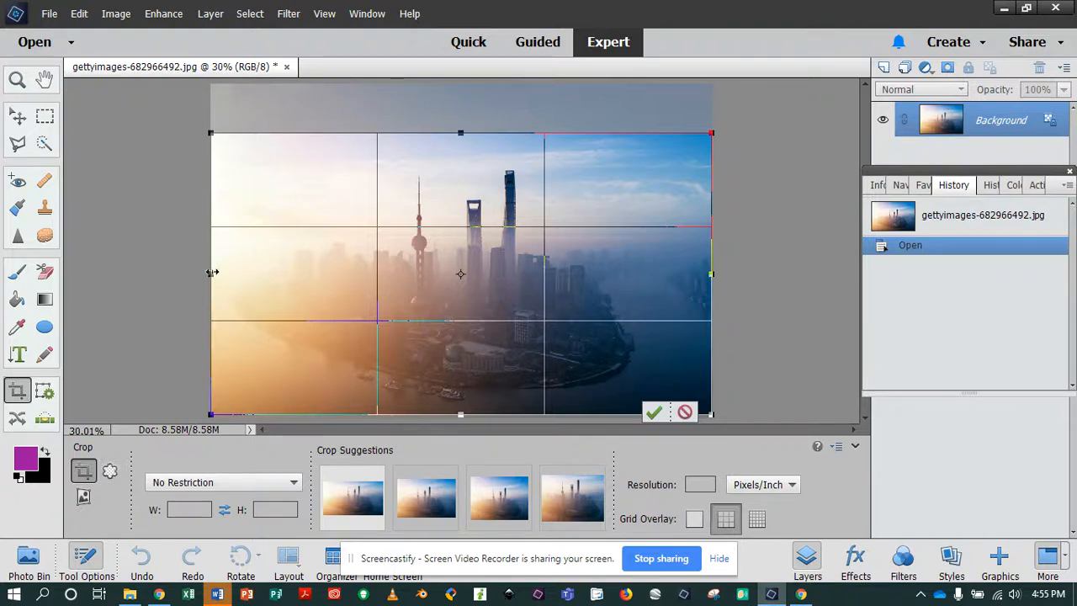
left_click_drag(213, 275, 448, 284)
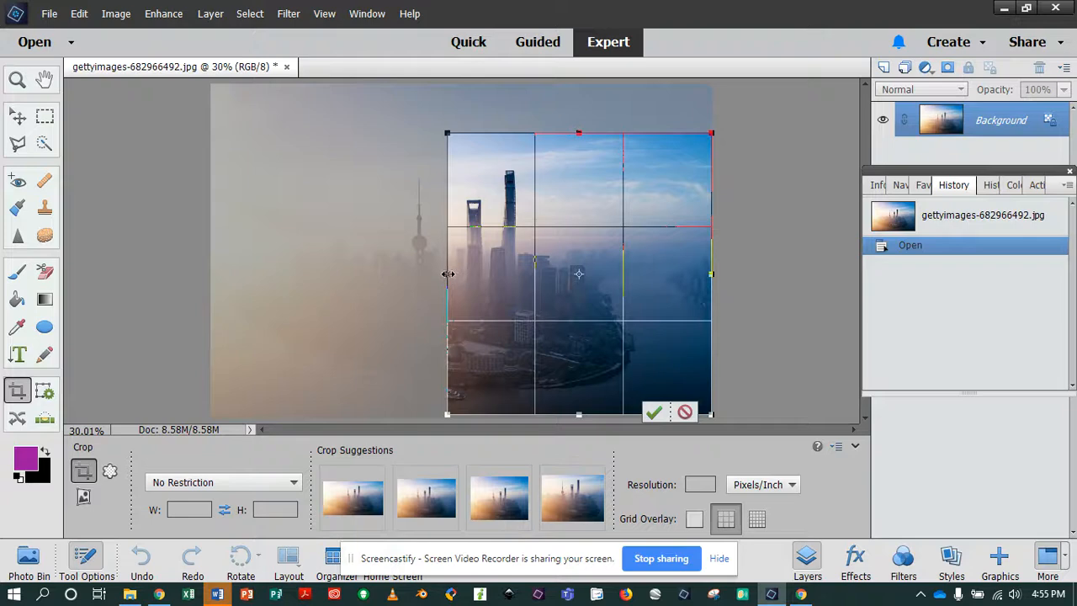
left_click_drag(448, 275, 210, 274)
left_click_drag(718, 274, 712, 302)
left_click_drag(459, 414, 463, 299)
left_click(375, 507)
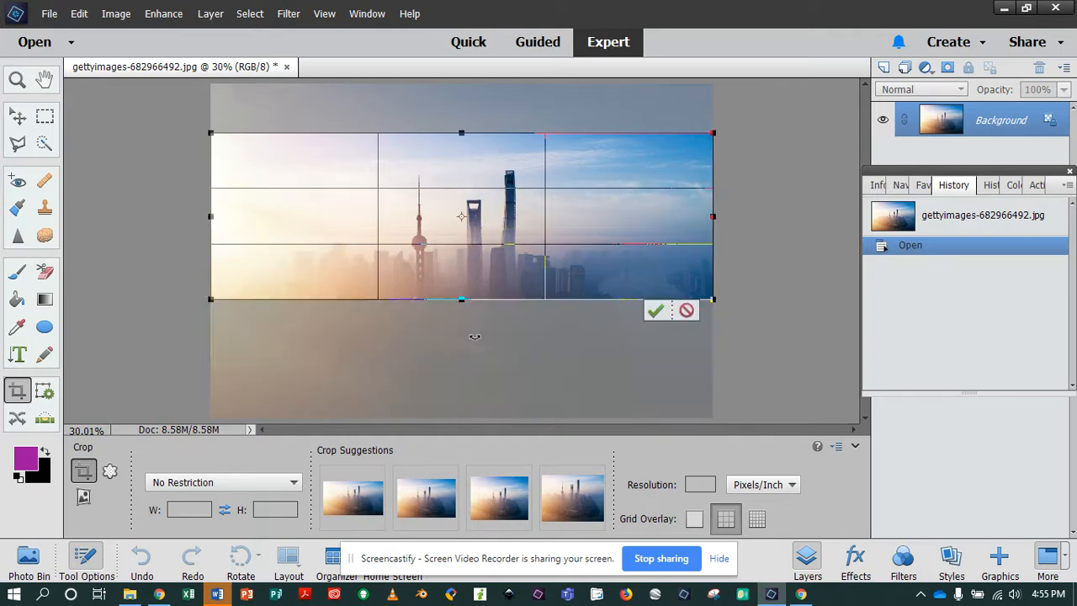
left_click(687, 310)
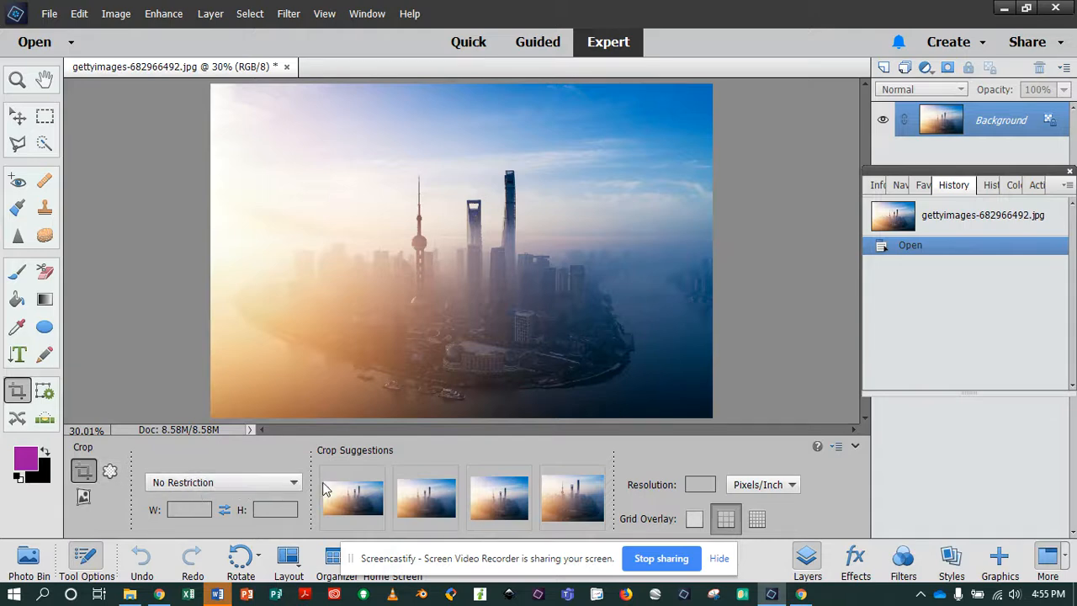
Try the Use Photo Ratio crop restriction and return to No Restriction.
left_click(275, 487)
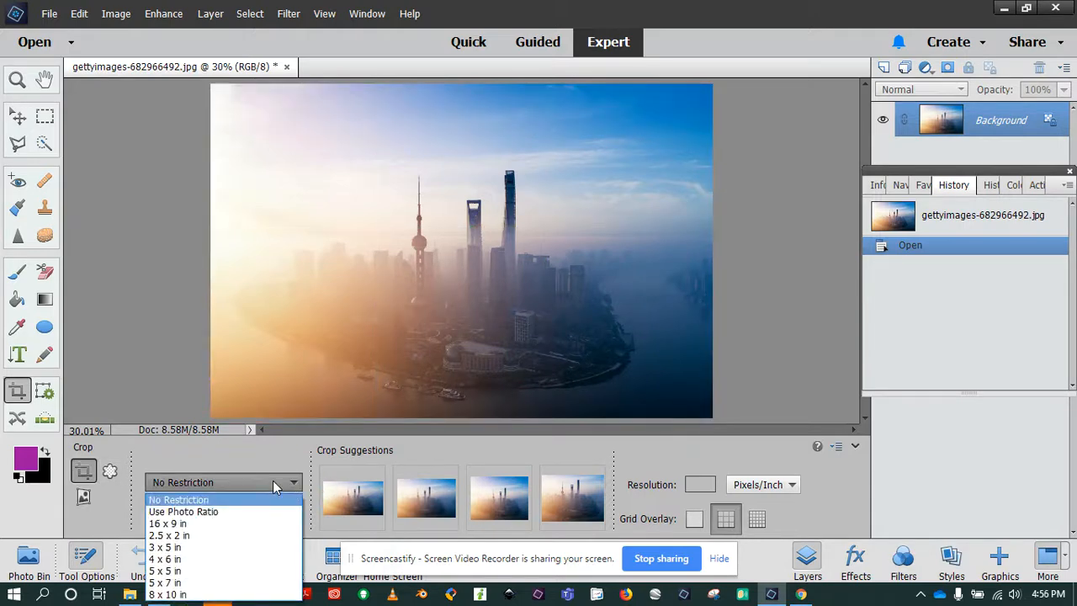
left_click(246, 513)
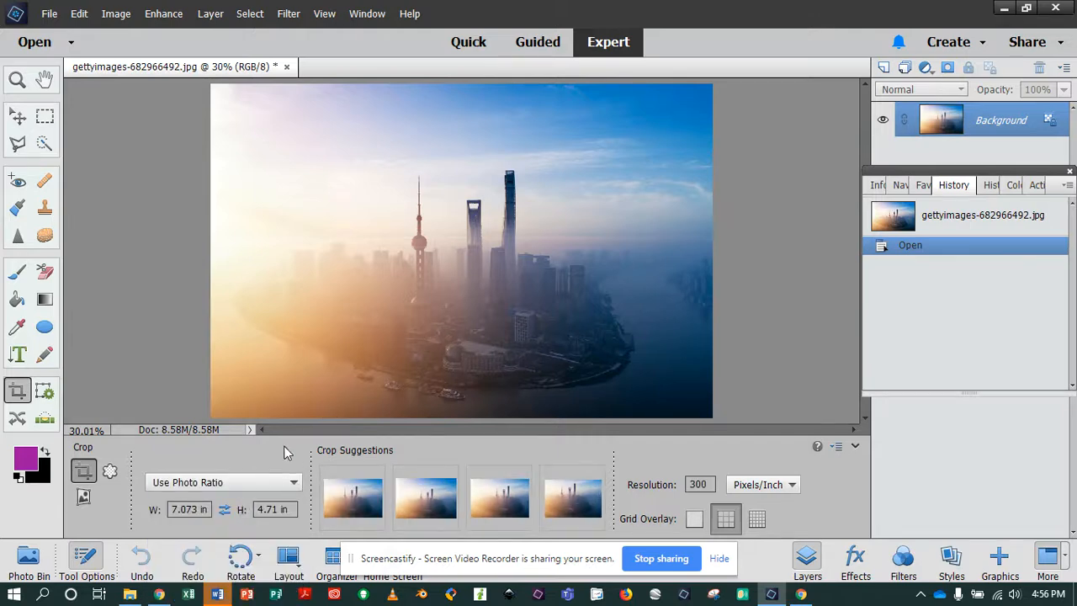
left_click(290, 483)
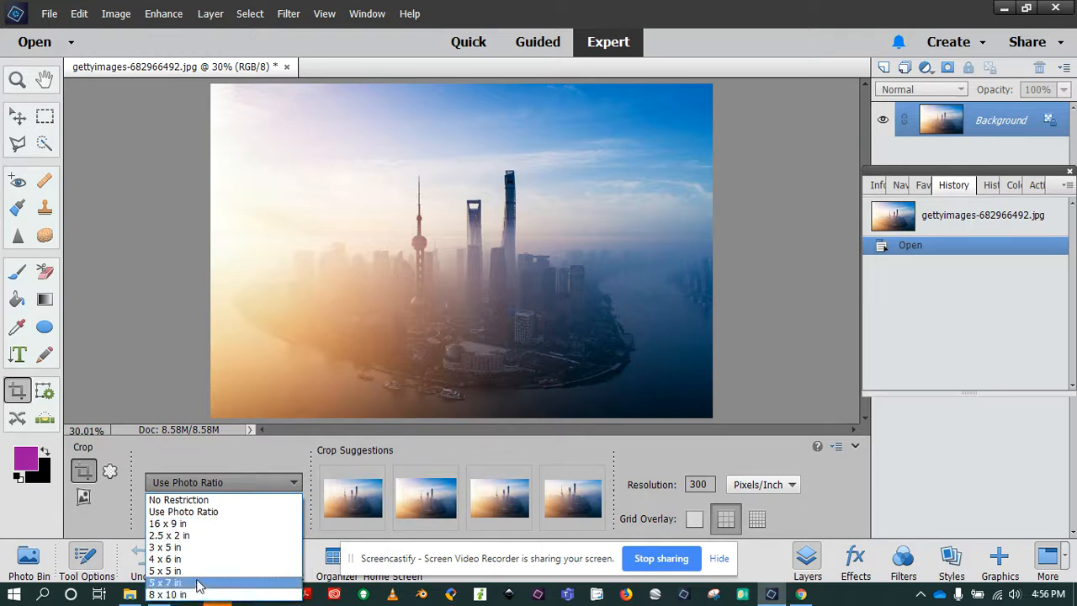
left_click(219, 500)
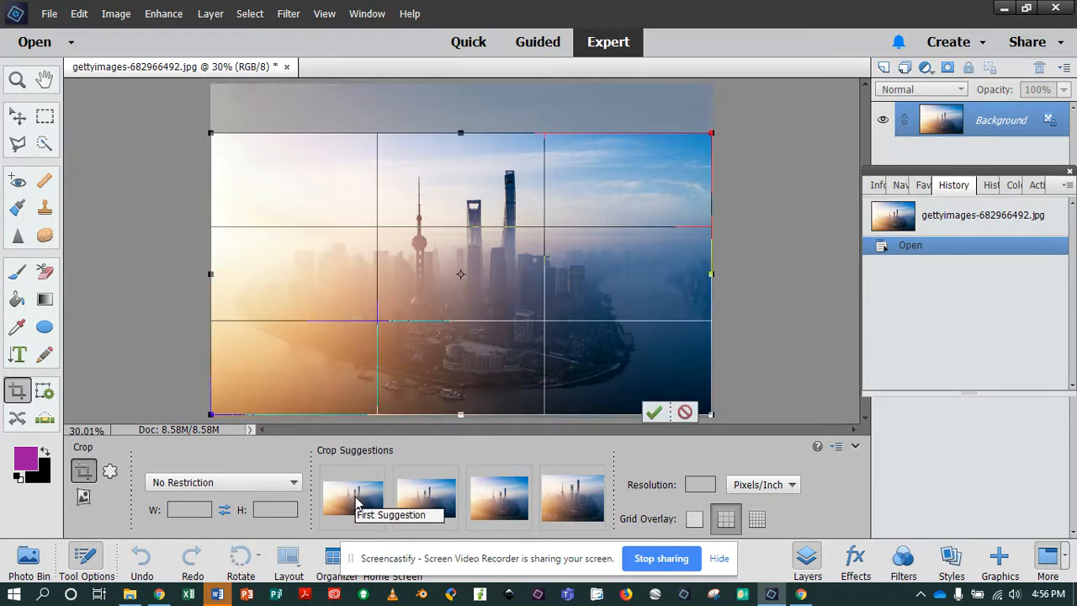
Try a suggested crop with the fine grid overlay and tighten its upper and right edges.
left_click(423, 504)
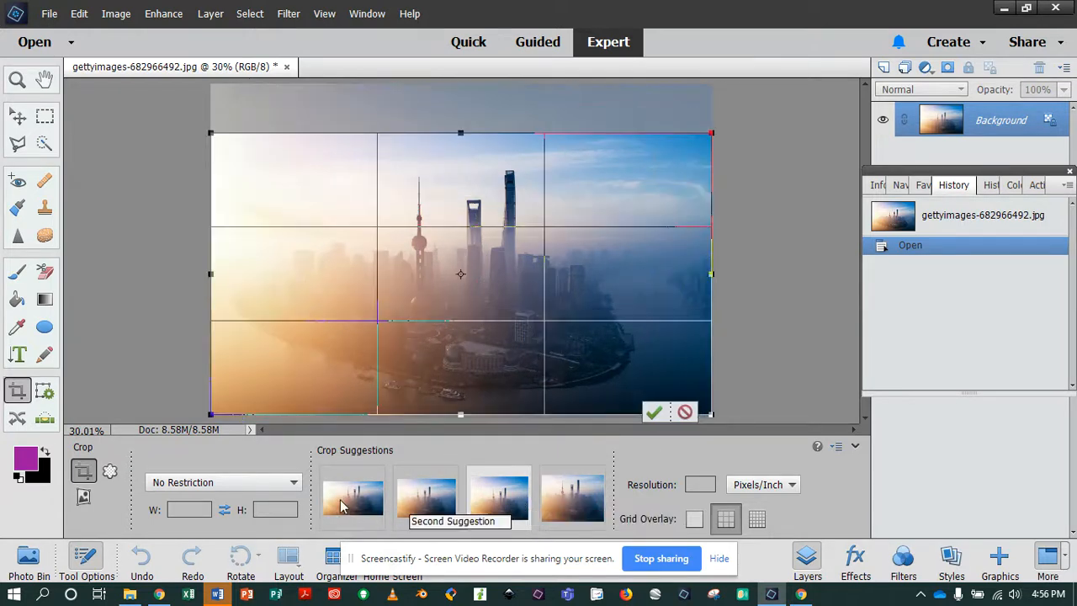
left_click(758, 519)
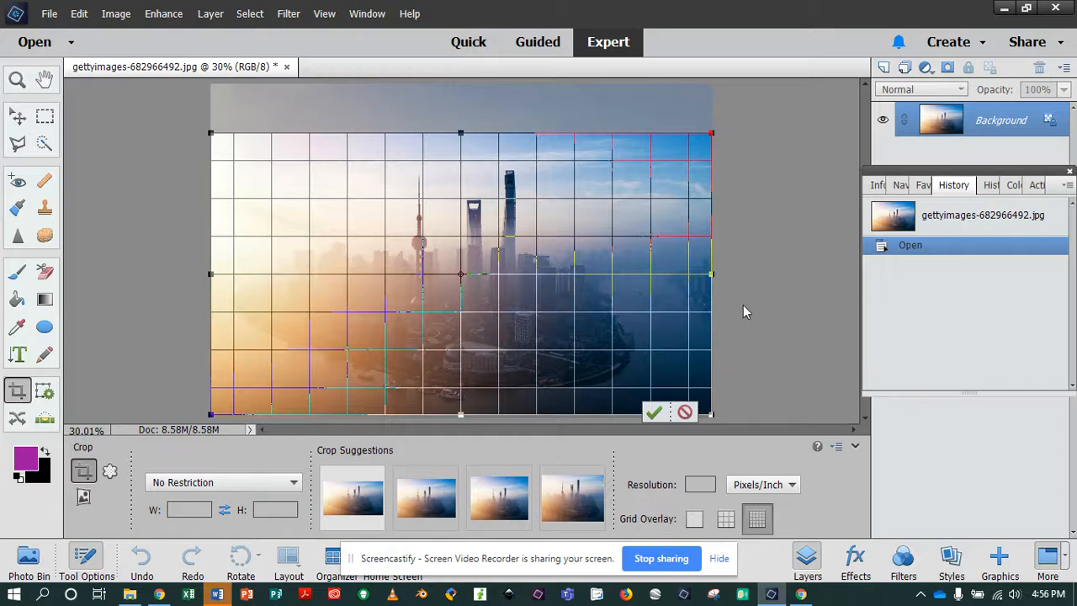
left_click_drag(712, 275, 688, 273)
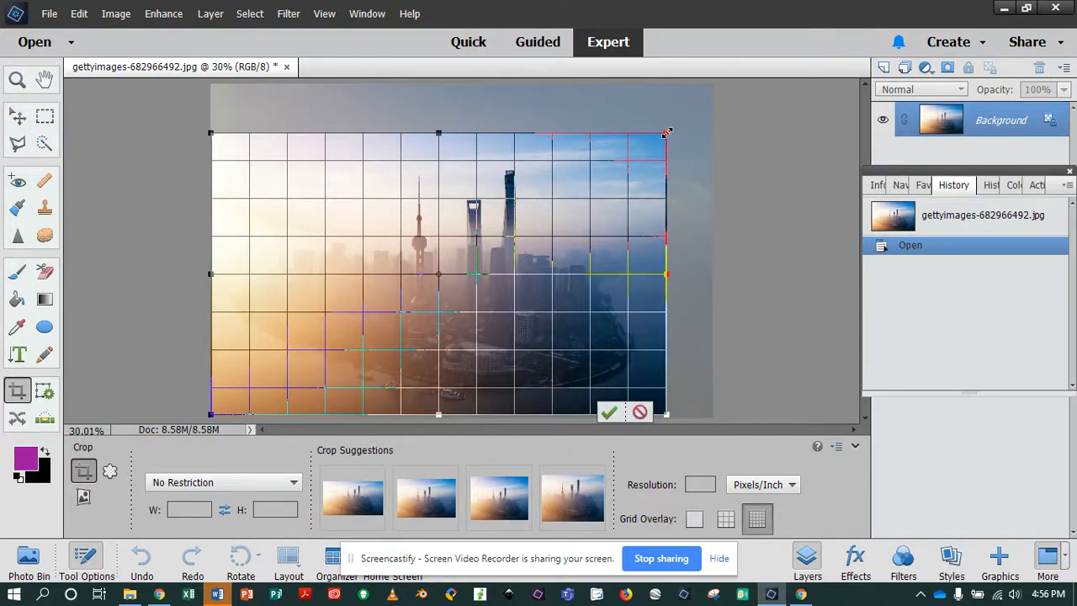
mouse_move(667, 132)
left_mouse_down()
mouse_move(504, 227)
mouse_move(615, 165)
mouse_move(669, 151)
left_mouse_up()
mouse_move(442, 150)
left_mouse_down()
mouse_move(440, 279)
mouse_move(456, 150)
left_mouse_up()
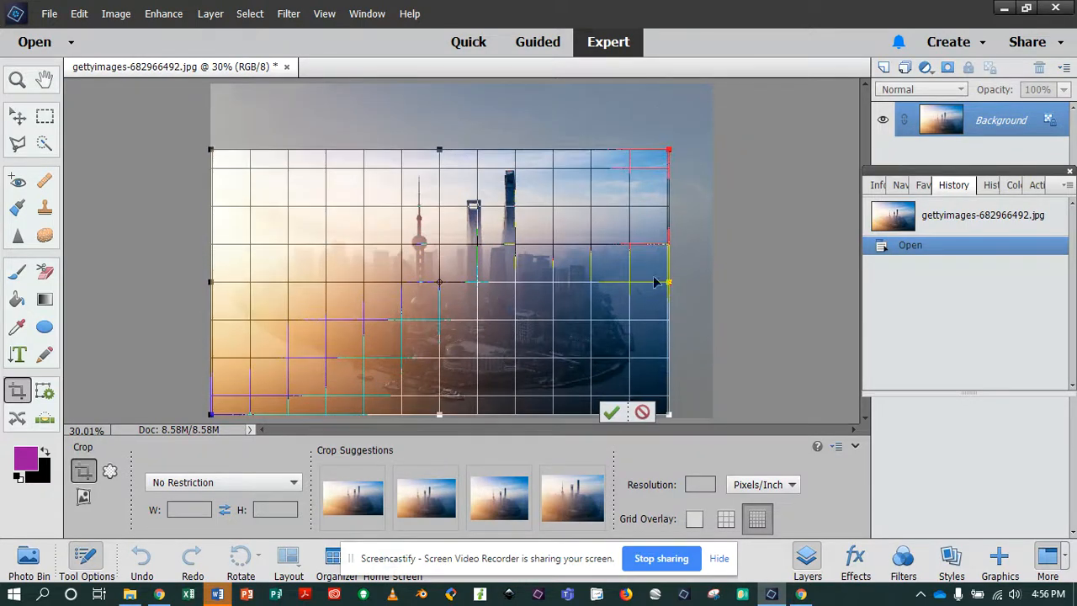
mouse_move(672, 282)
left_mouse_down()
mouse_move(481, 280)
mouse_move(671, 282)
left_mouse_up()
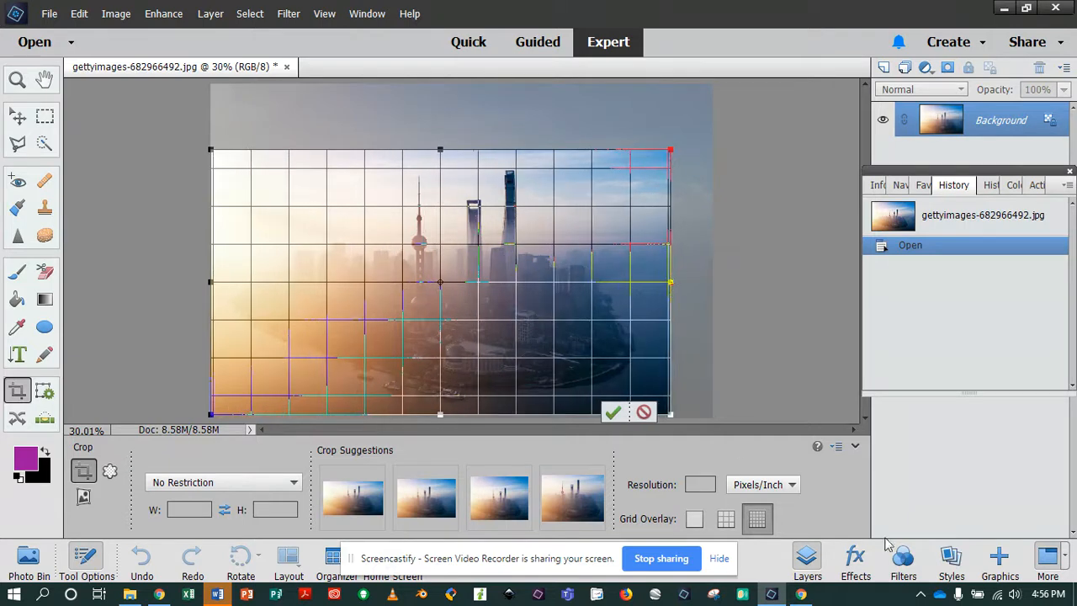
Try the crop without a grid overlay and slightly enlarge it from its upper-right corner.
left_click(728, 520)
left_click(694, 519)
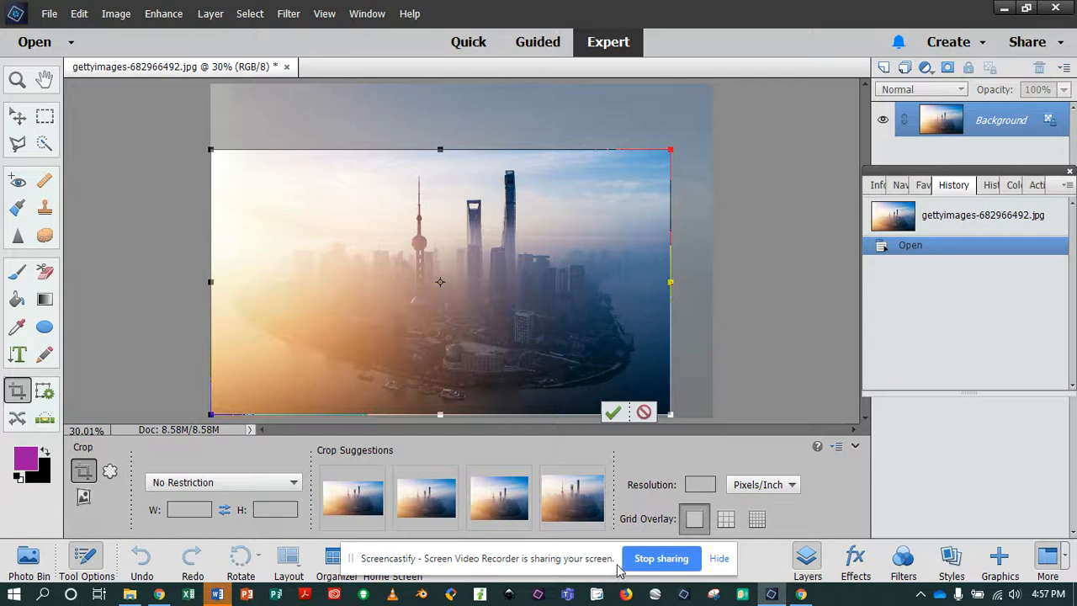
mouse_move(669, 149)
left_mouse_down()
mouse_move(534, 151)
mouse_move(533, 209)
mouse_move(684, 145)
left_mouse_up()
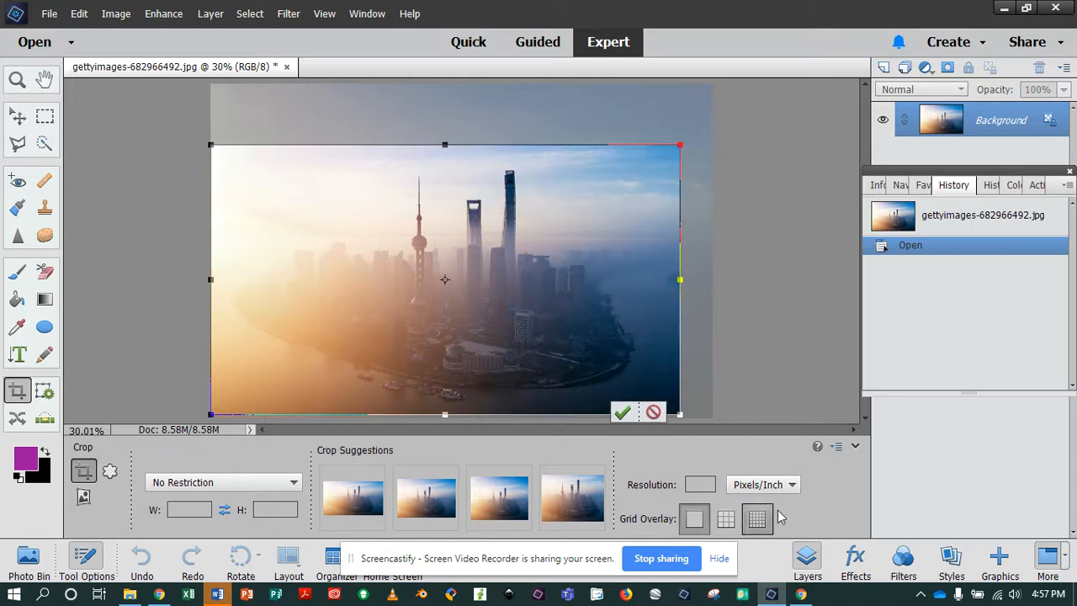
Switch to the Cookie Cutter tool and browse its Default shape set.
left_click(110, 472)
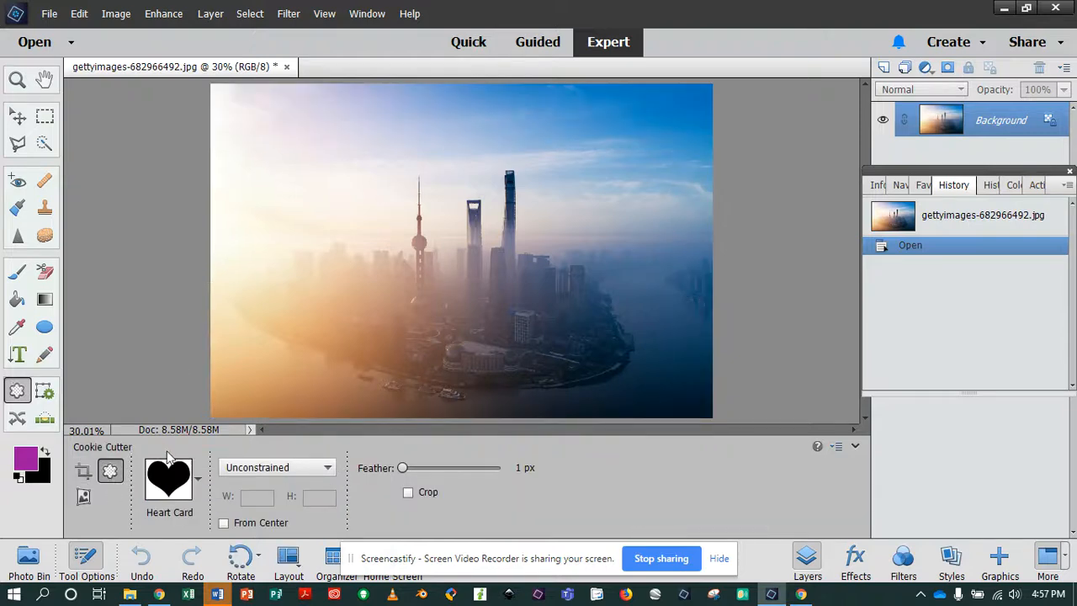
left_click(199, 482)
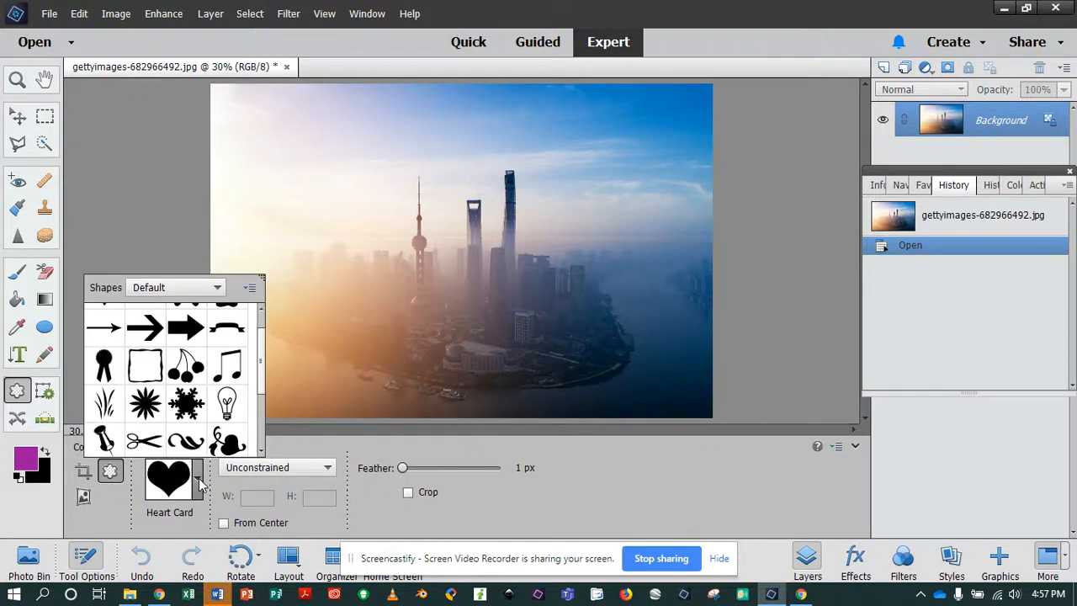
scroll(183, 394, "up", 2)
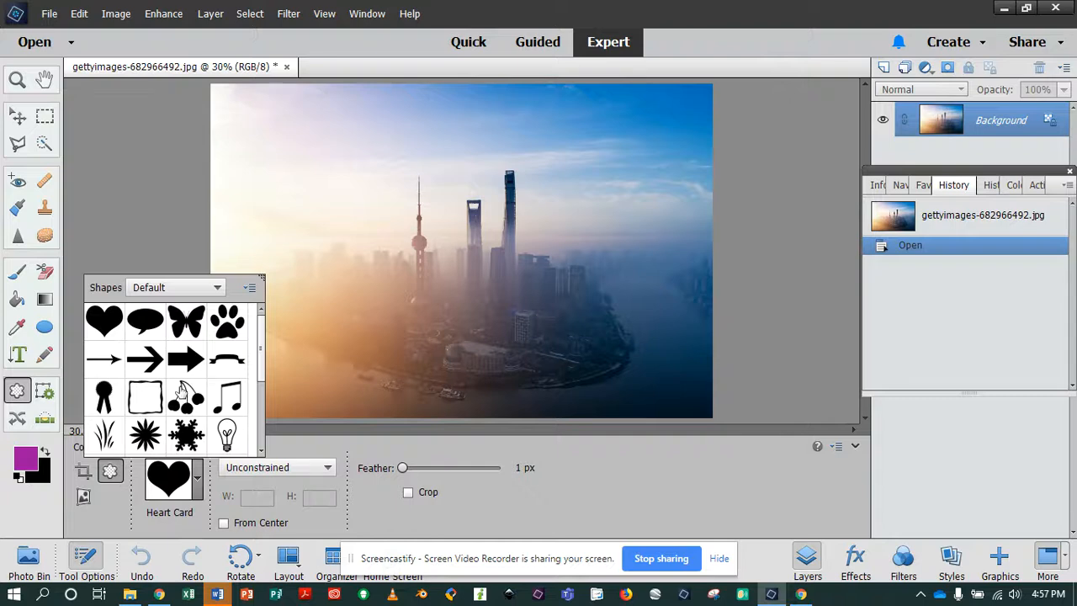
scroll(181, 394, "down", 4)
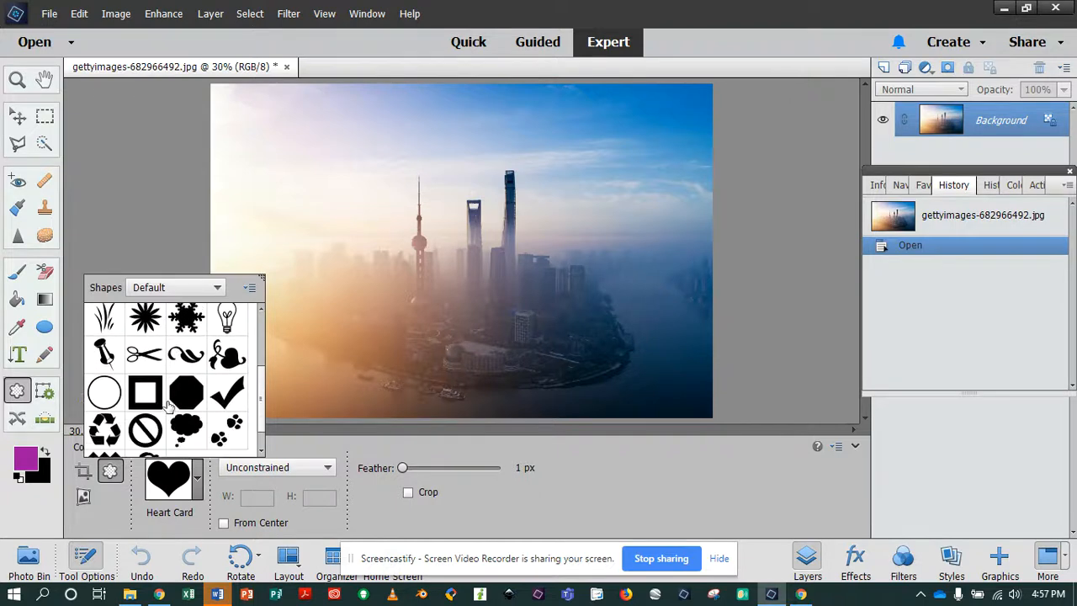
scroll(169, 408, "down", 1)
scroll(177, 402, "up", 3)
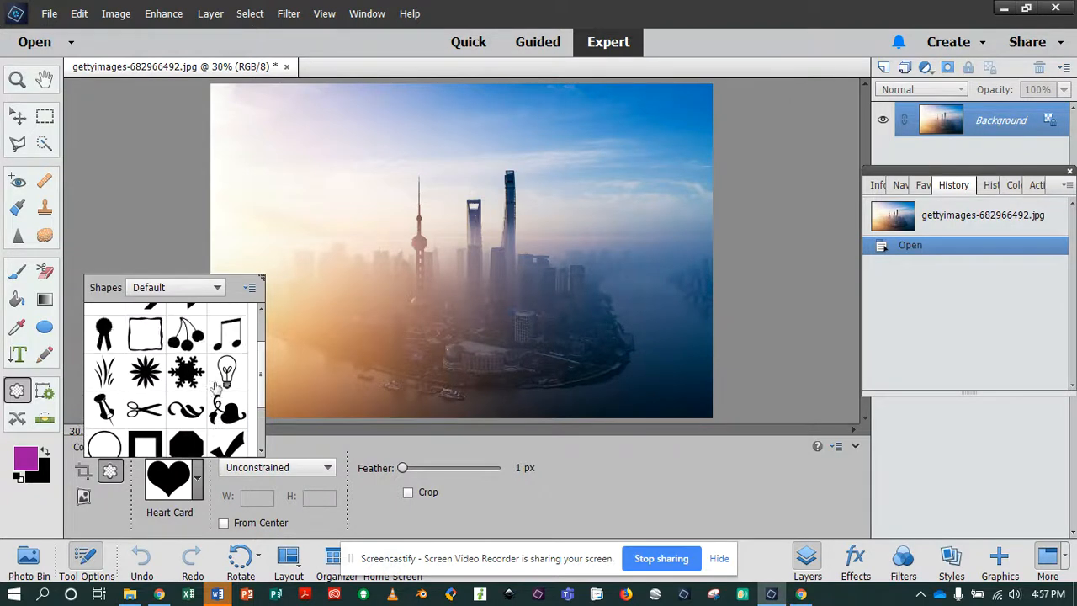
scroll(202, 389, "up", 2)
Try cutting the middle of the photo with the Frame 19 shape, and cancel it.
left_click(159, 402)
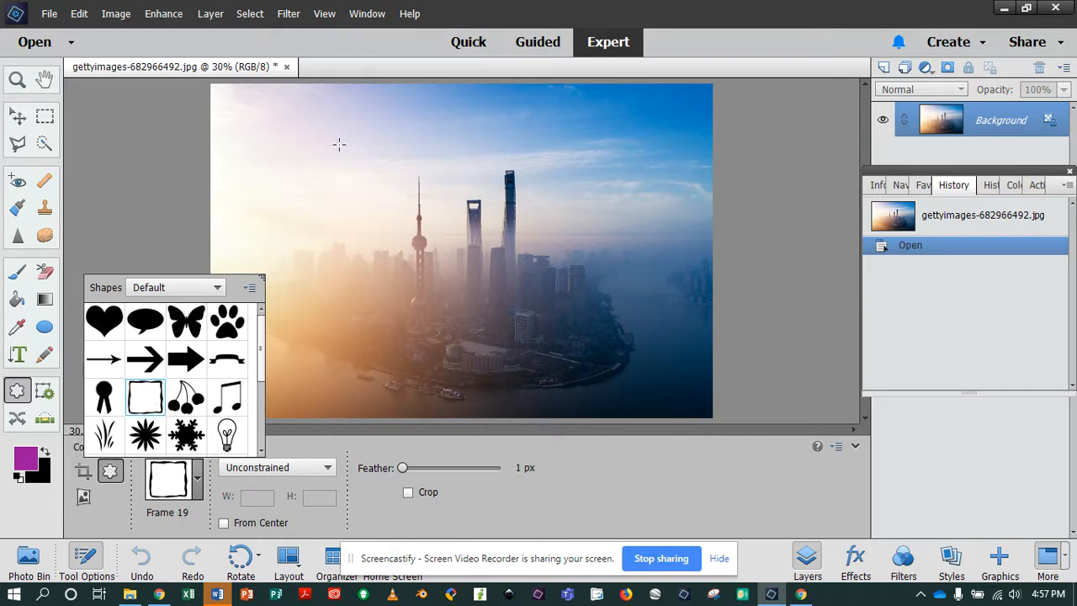
left_click_drag(343, 147, 596, 349)
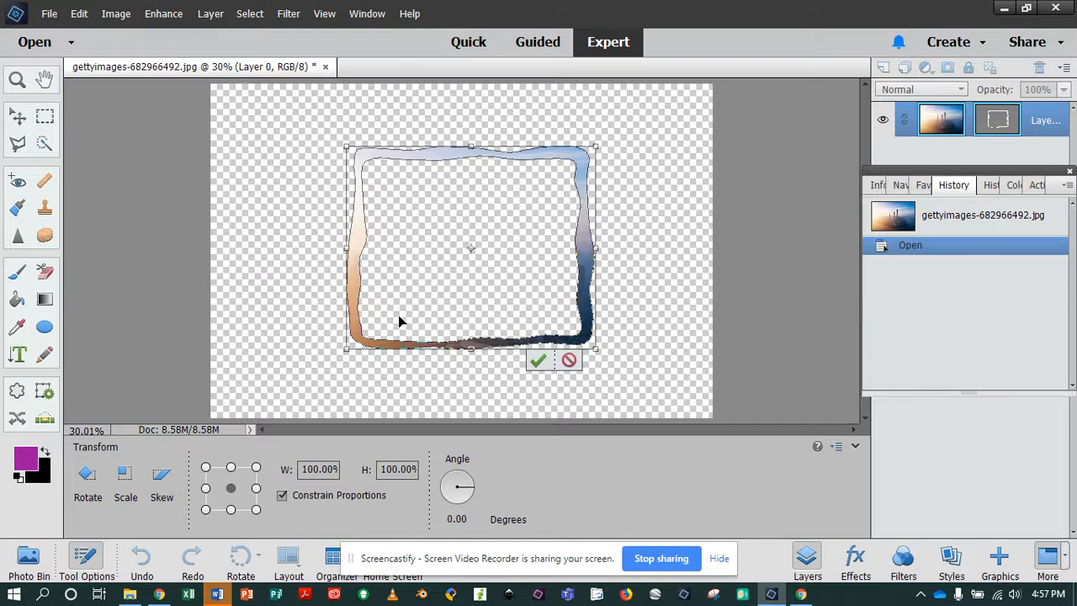
left_click(568, 360)
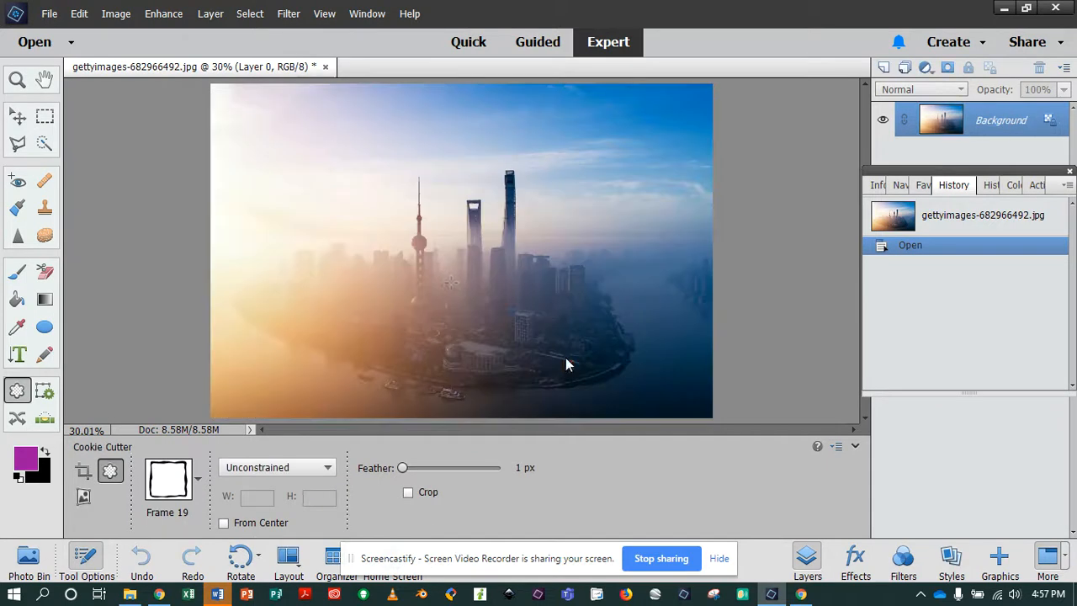
Try cutting the photo around the towers with the Heart Card shape, and cancel it.
left_click(187, 477)
left_click(106, 326)
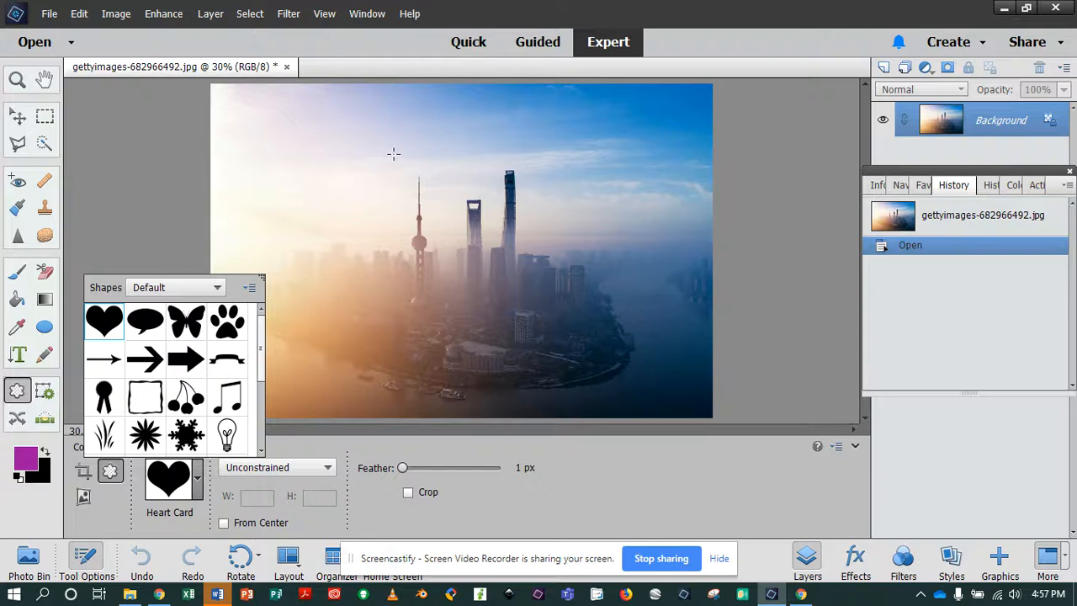
left_click_drag(393, 153, 593, 369)
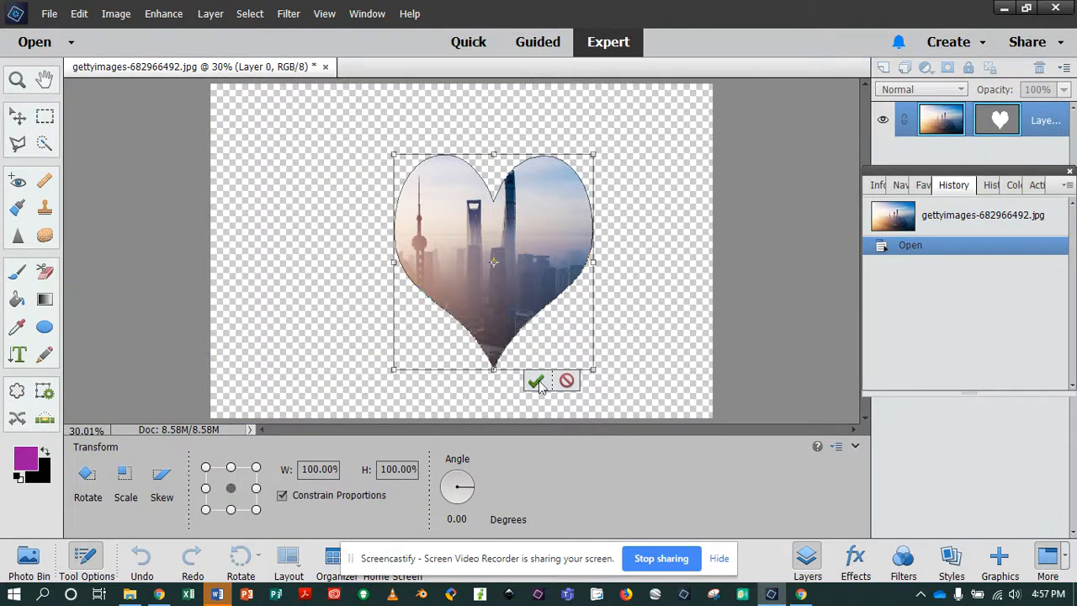
left_click(567, 380)
Try cutting the photo with a wide Arrow 9 shape, reposition it against the right edge, and cancel it.
left_click(198, 479)
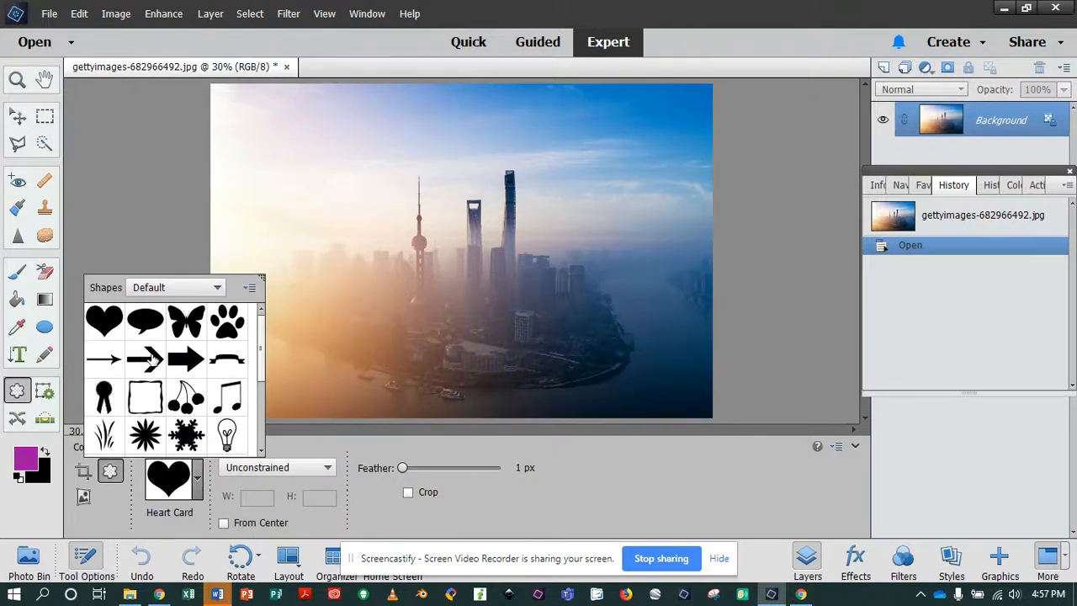
left_click(188, 349)
left_click_drag(246, 218, 645, 351)
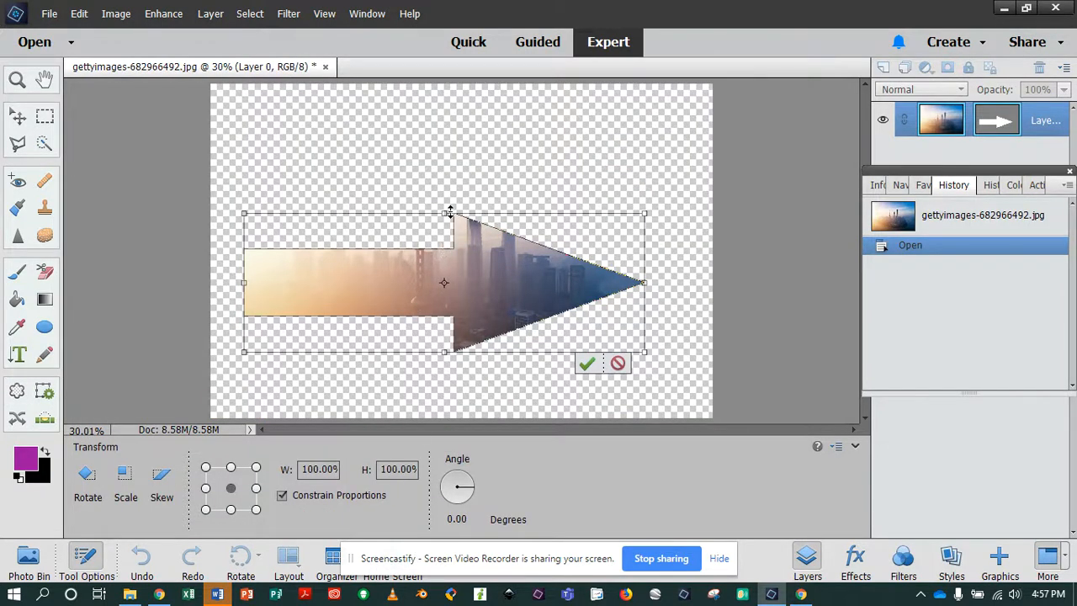
left_click_drag(461, 228, 539, 329)
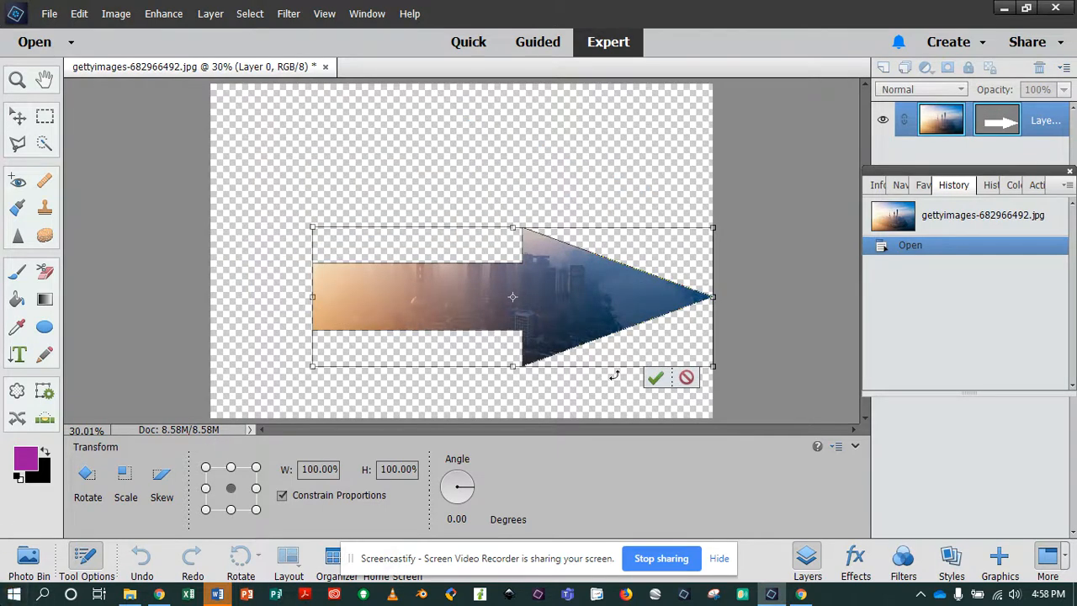
left_click(687, 377)
Browse the rest of the Default cookie cutter shapes and switch to the Face shape set.
left_click(197, 478)
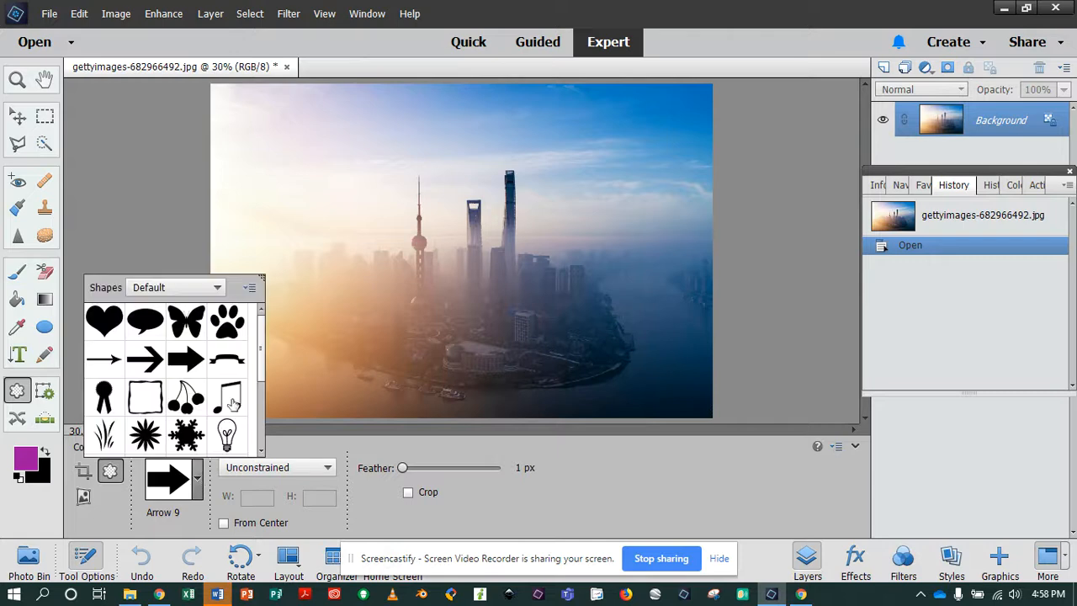
scroll(233, 404, "down", 4)
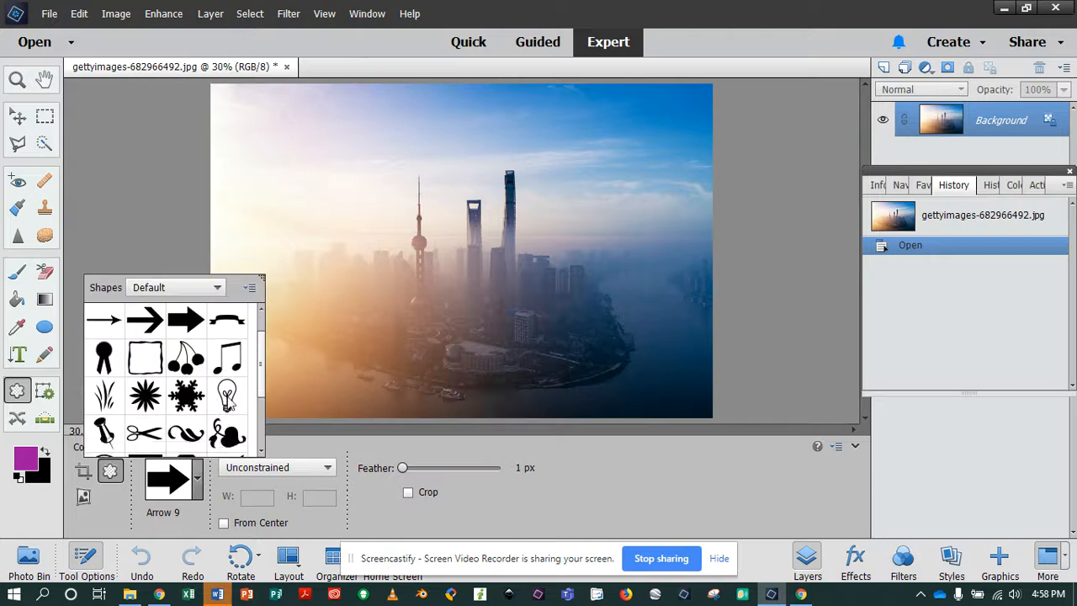
left_click(218, 289)
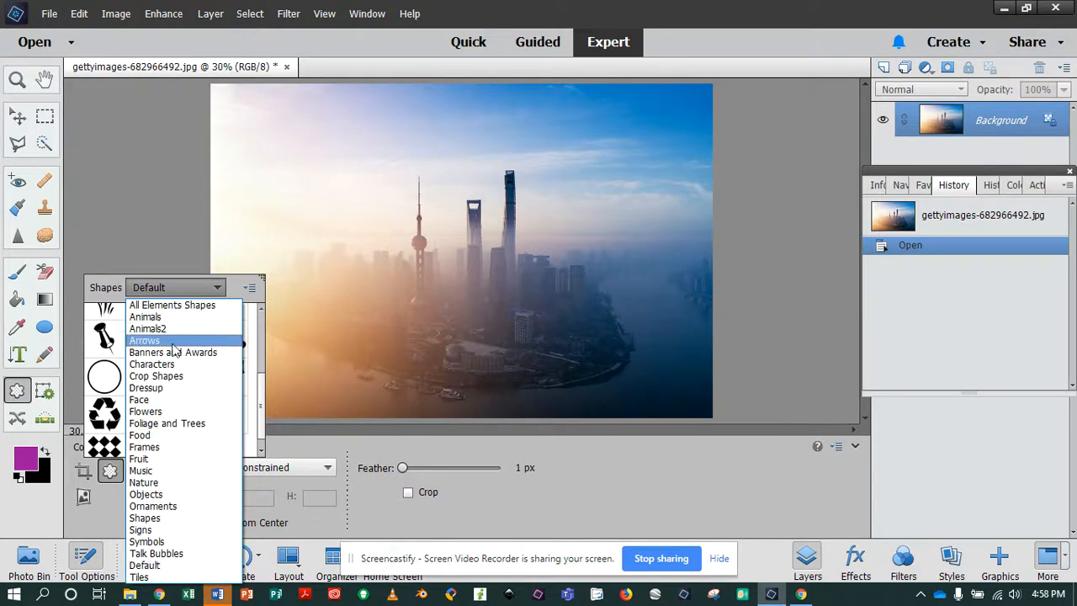
left_click(151, 400)
Try cutting the photo around the towers with the Tree 6 shape from the Foliage and Trees set, and cancel it.
left_click(217, 287)
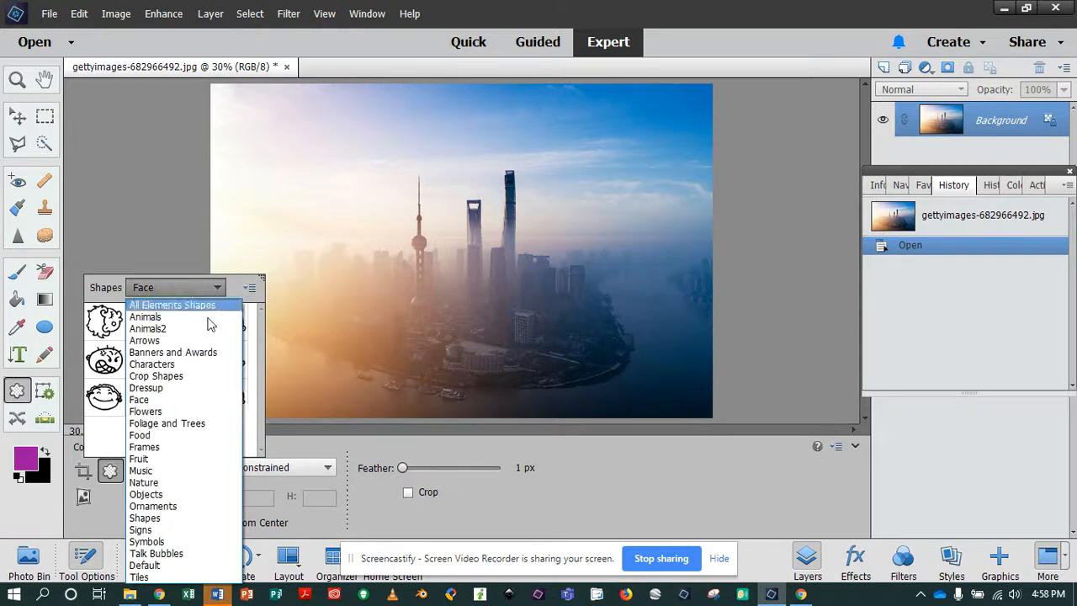
left_click(183, 425)
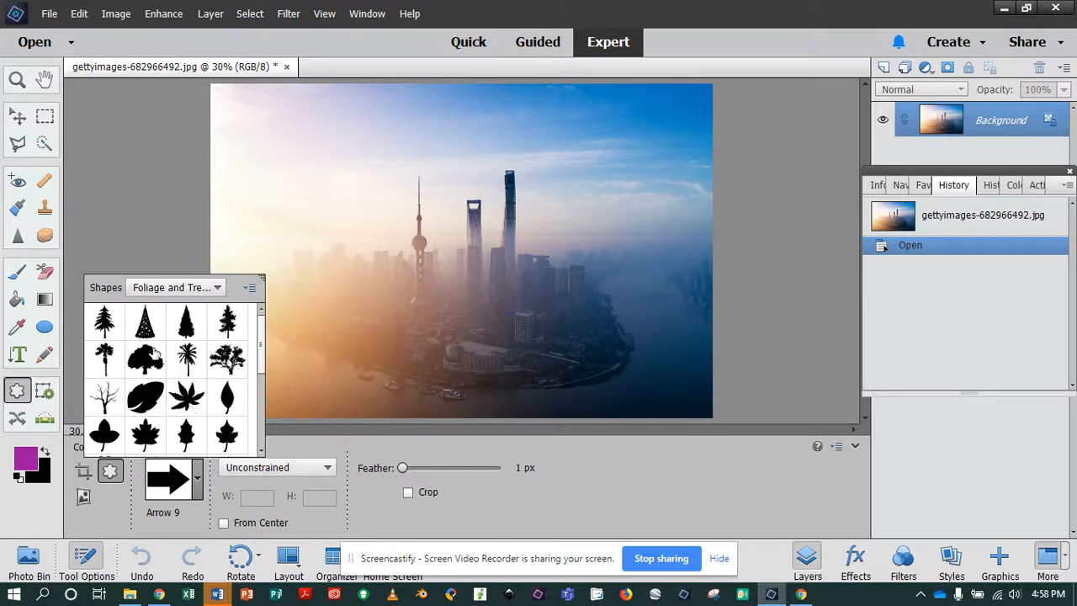
left_click(150, 355)
left_click_drag(346, 102, 626, 405)
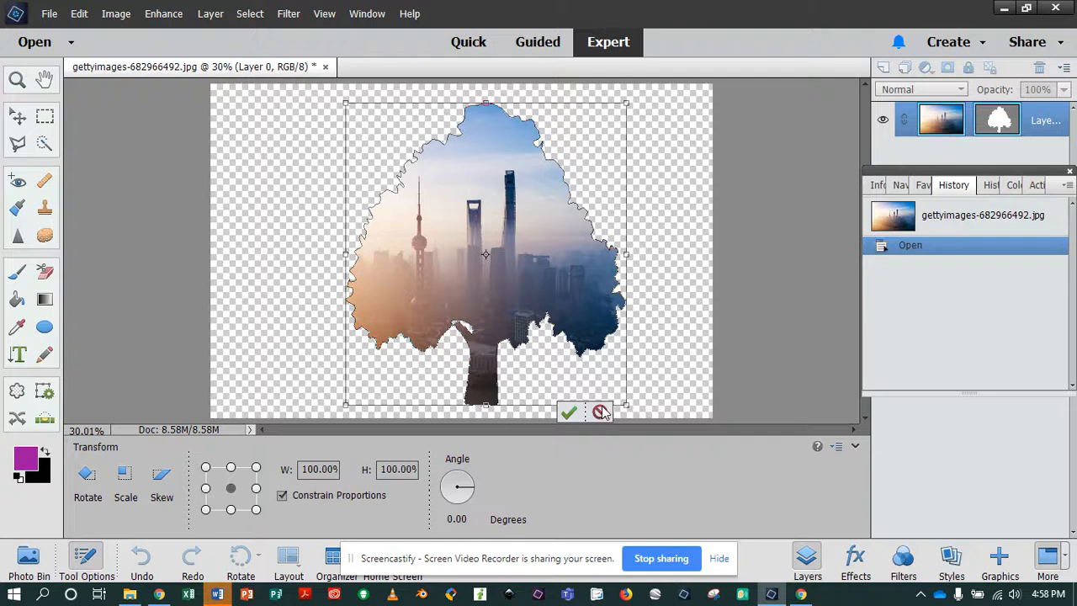
left_click(600, 411)
Try cutting the middle of the photo with the Talk 8 shape from the Talk Bubbles set, and cancel it.
left_click(199, 482)
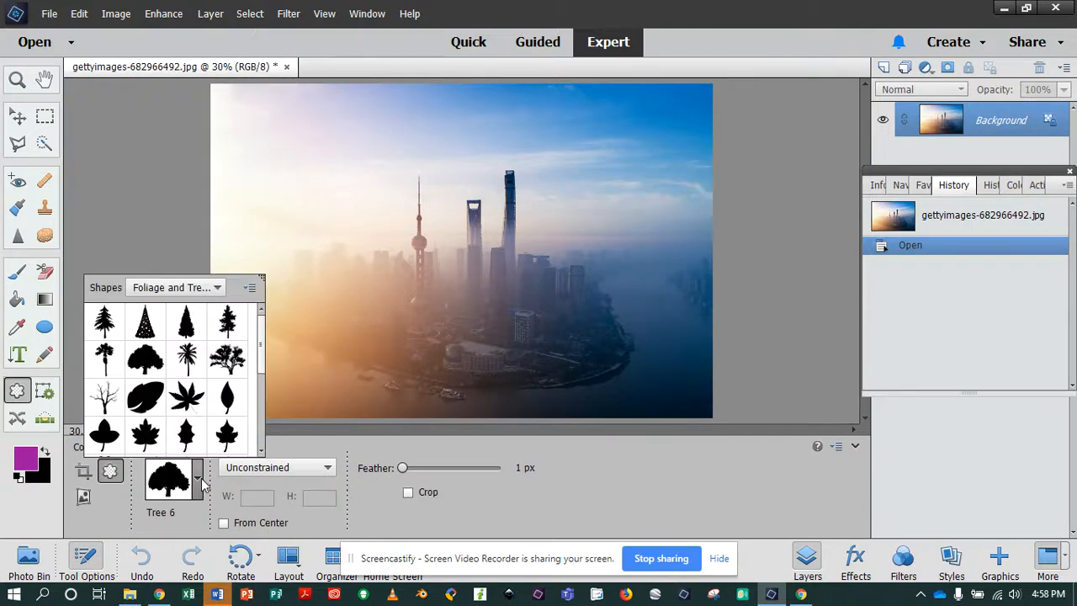
left_click(217, 287)
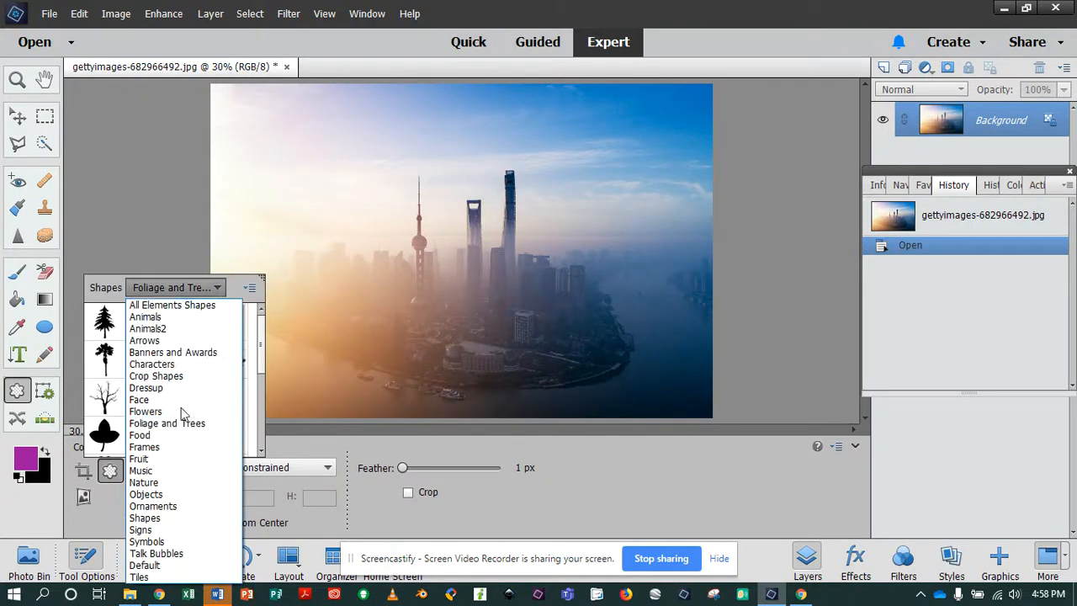
left_click(174, 553)
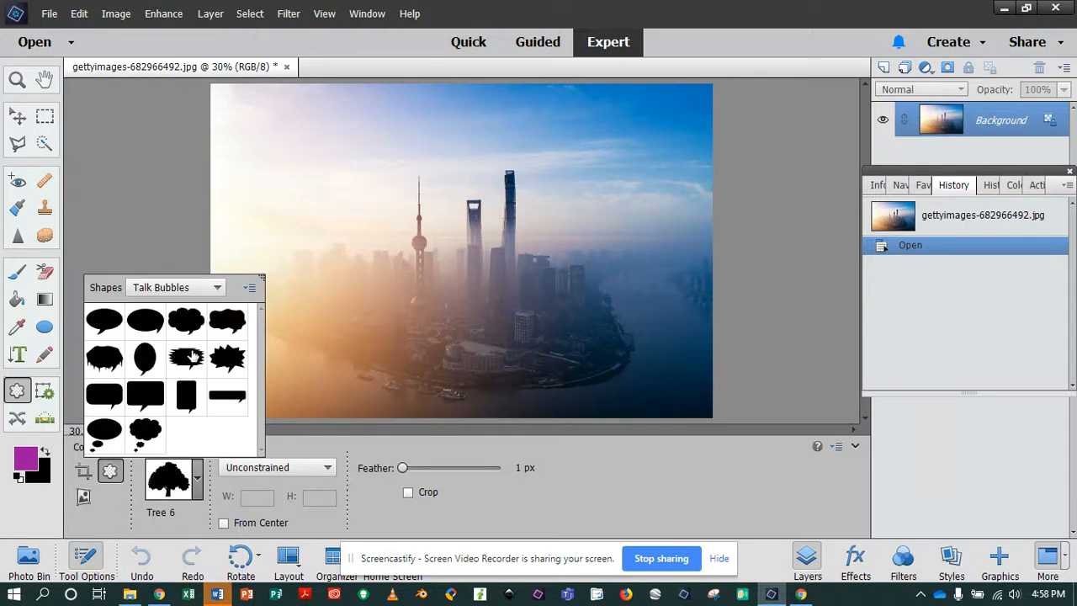
left_click(227, 361)
left_click_drag(371, 150, 588, 383)
left_click(566, 393)
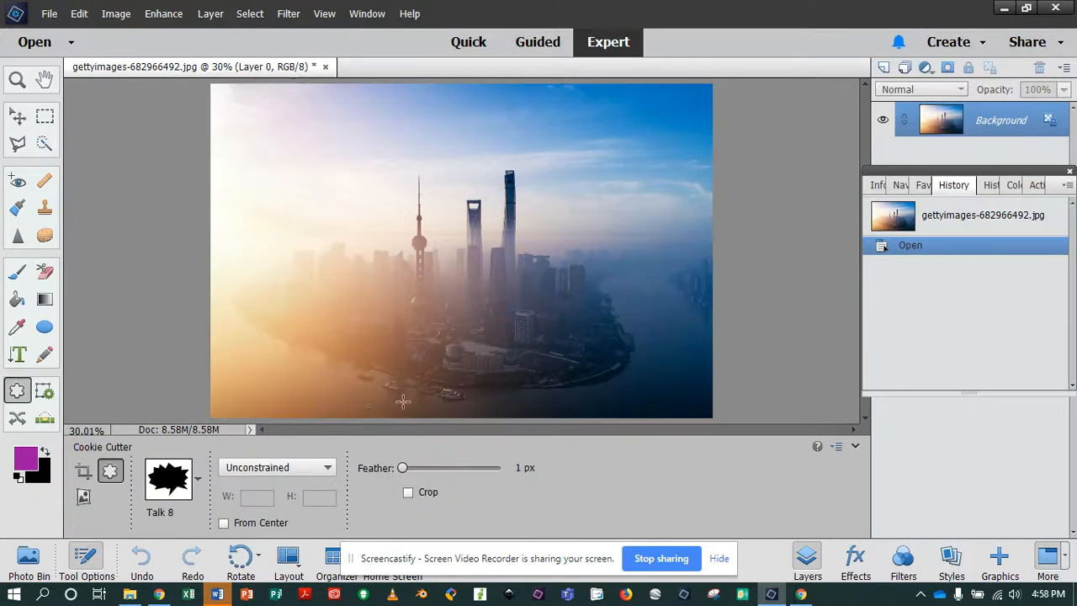
Try a Perspective Crop over the skyline with its upper corners and one side strongly skewed, and discard it.
left_click(84, 497)
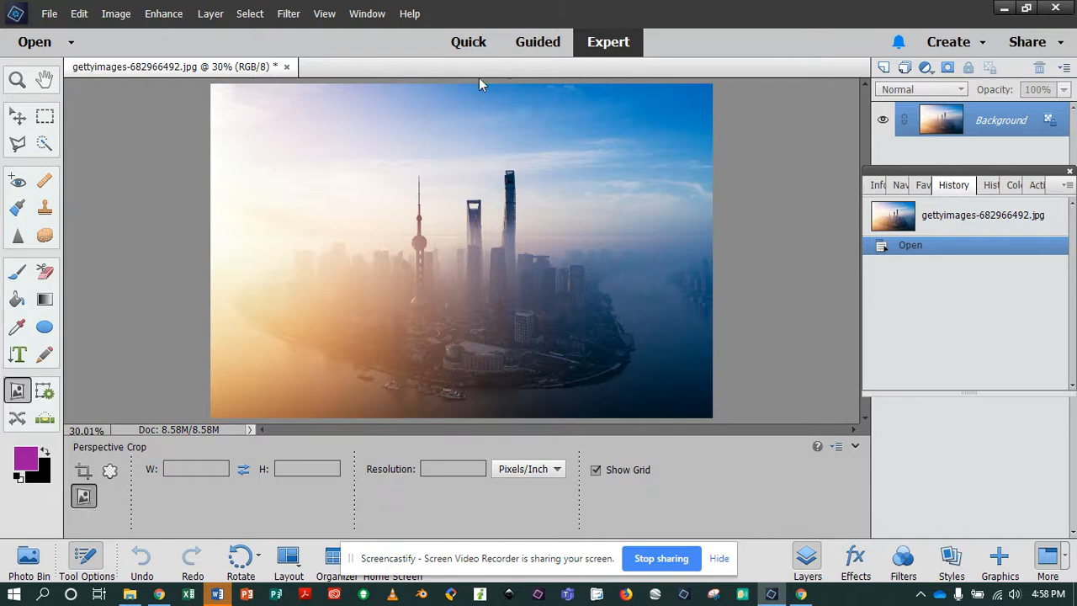
left_click_drag(251, 141, 627, 388)
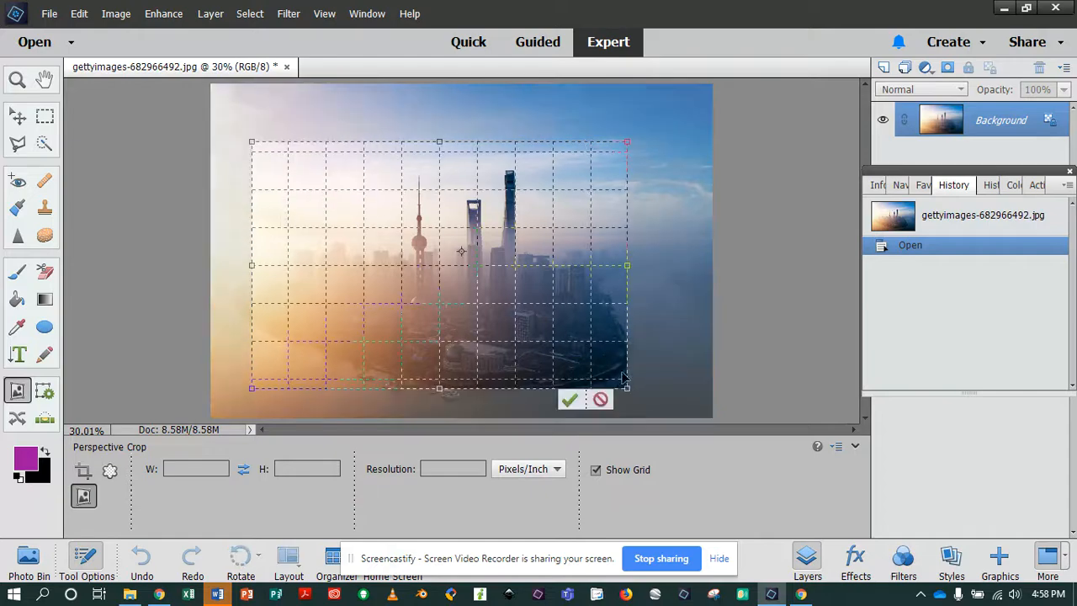
left_click_drag(627, 145, 726, 189)
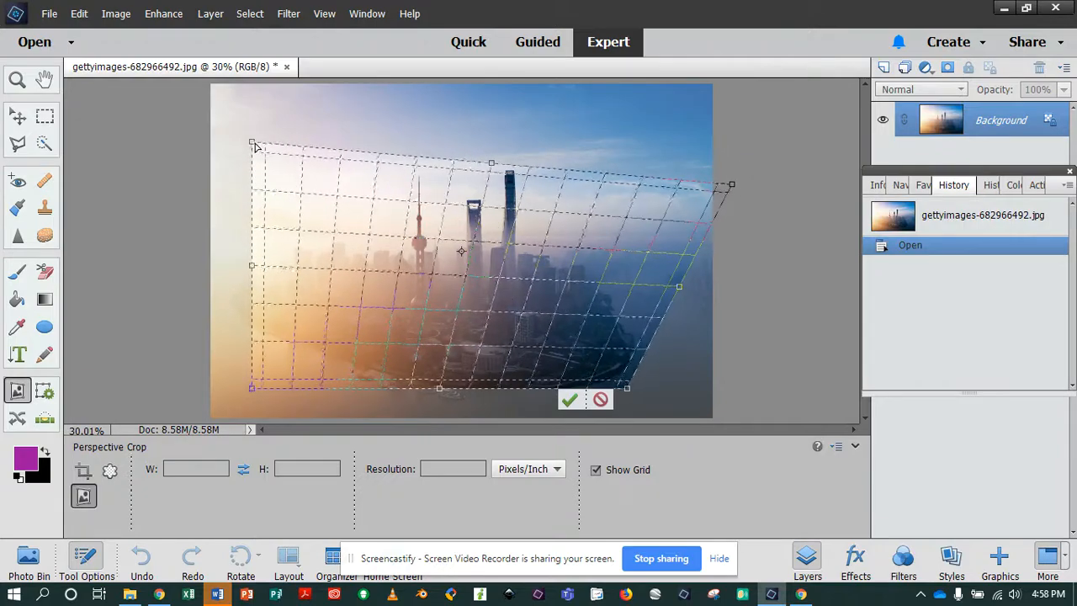
left_click_drag(251, 143, 402, 267)
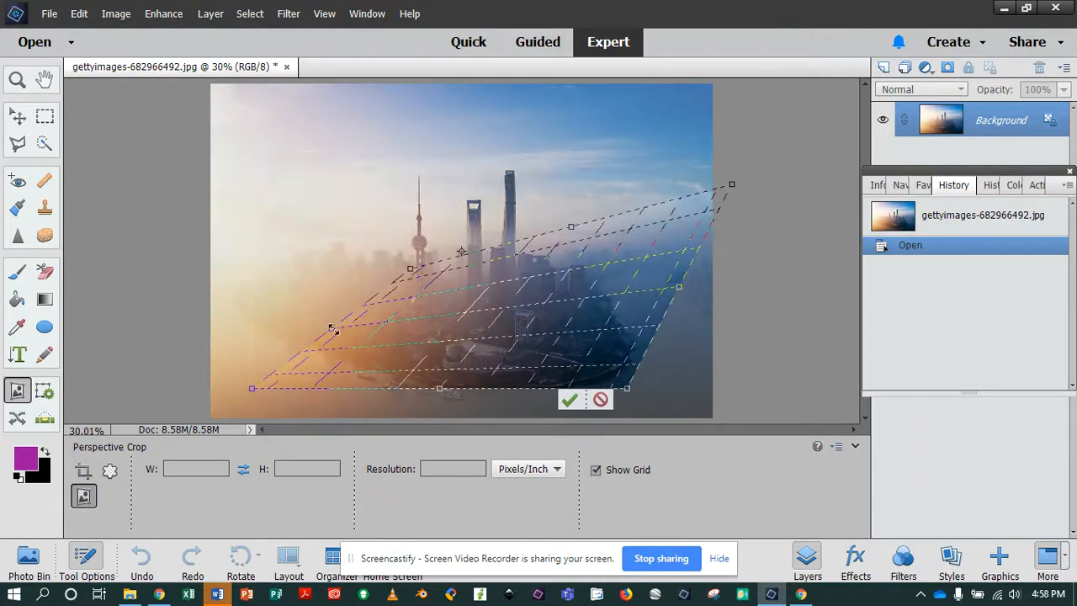
left_click_drag(328, 327, 269, 197)
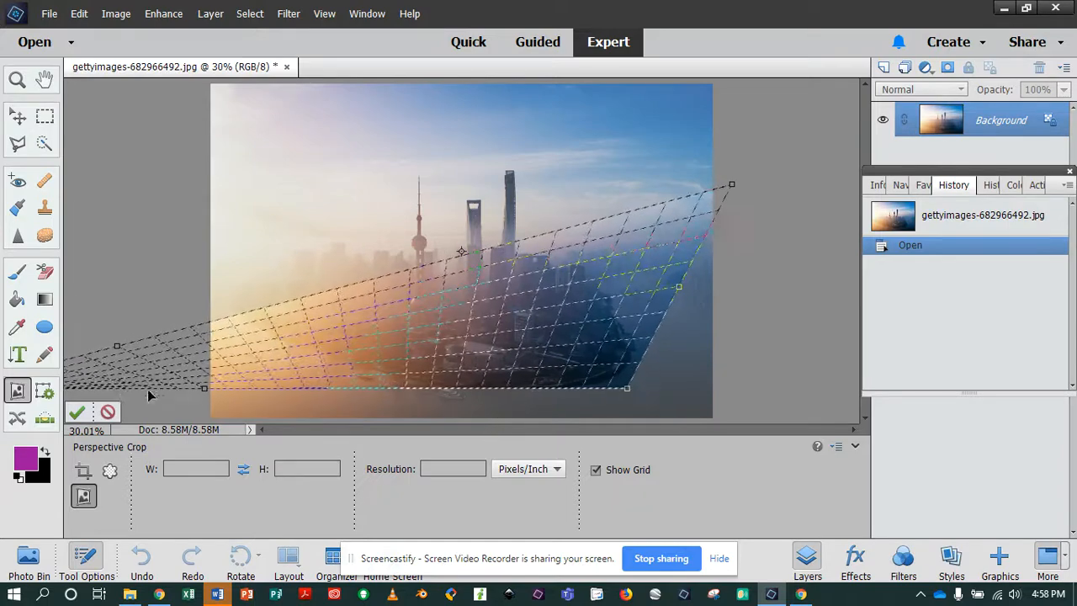
left_click(79, 413)
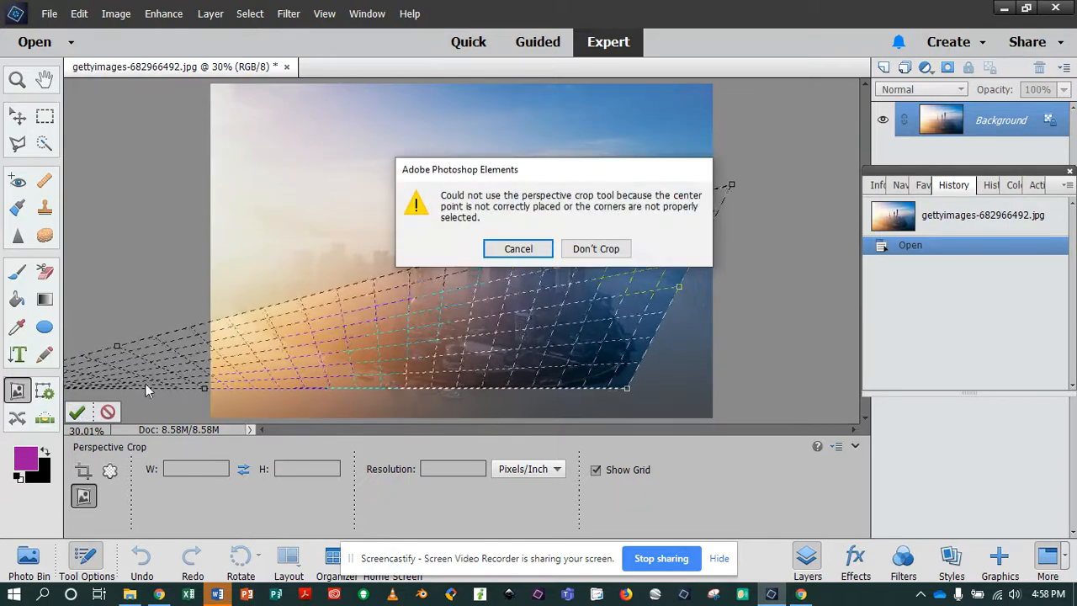
left_click(596, 249)
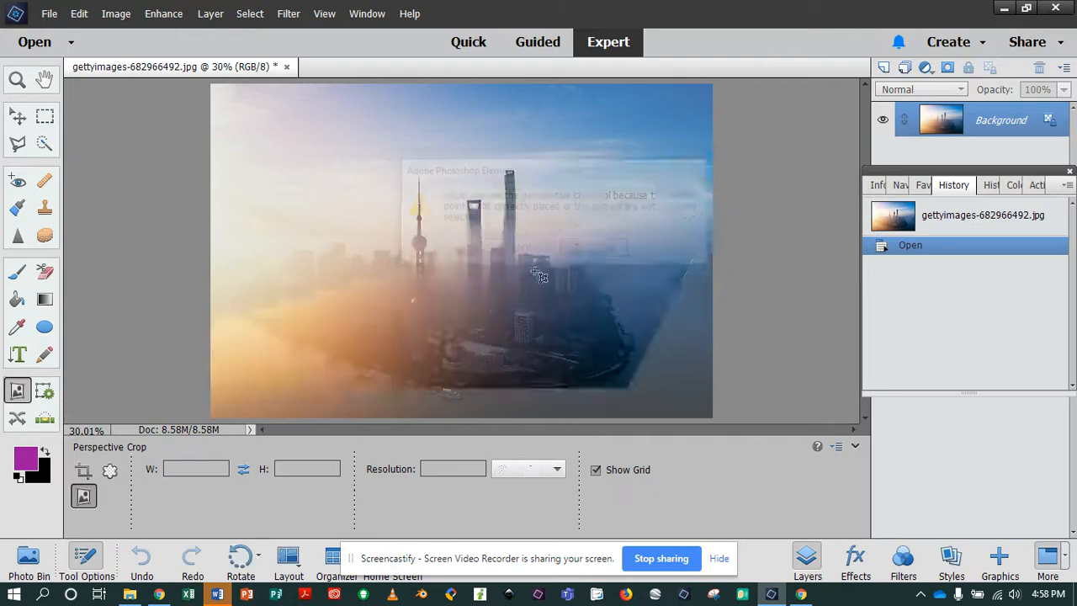
Try a smaller slanted Perspective Crop around the towers, apply it, and revert the photo to its opened state.
left_click_drag(301, 175, 561, 278)
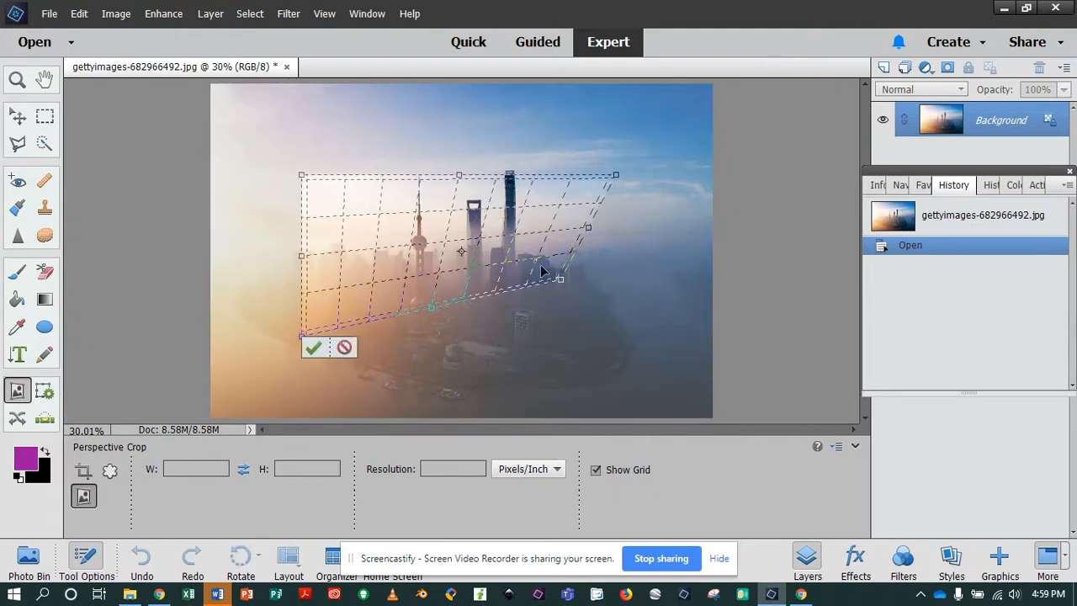
left_click_drag(302, 178, 361, 207)
left_click(313, 348)
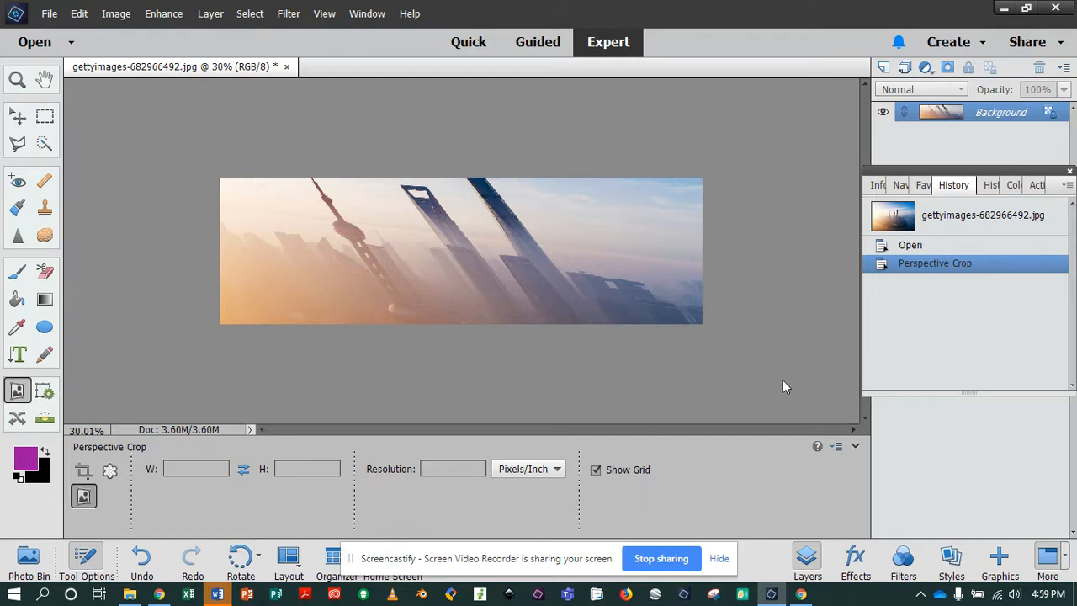
left_click(945, 245)
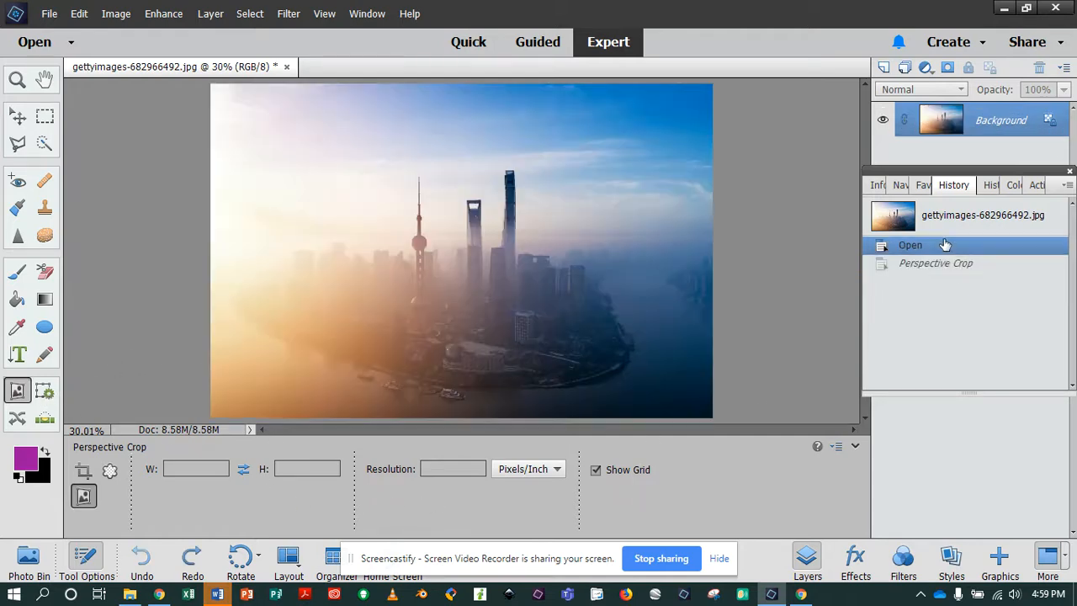
Shrink the photo with the Recompose tool to 5.10 by 3.44 in, reposition it inside the canvas, and apply the transformation.
left_click(45, 393)
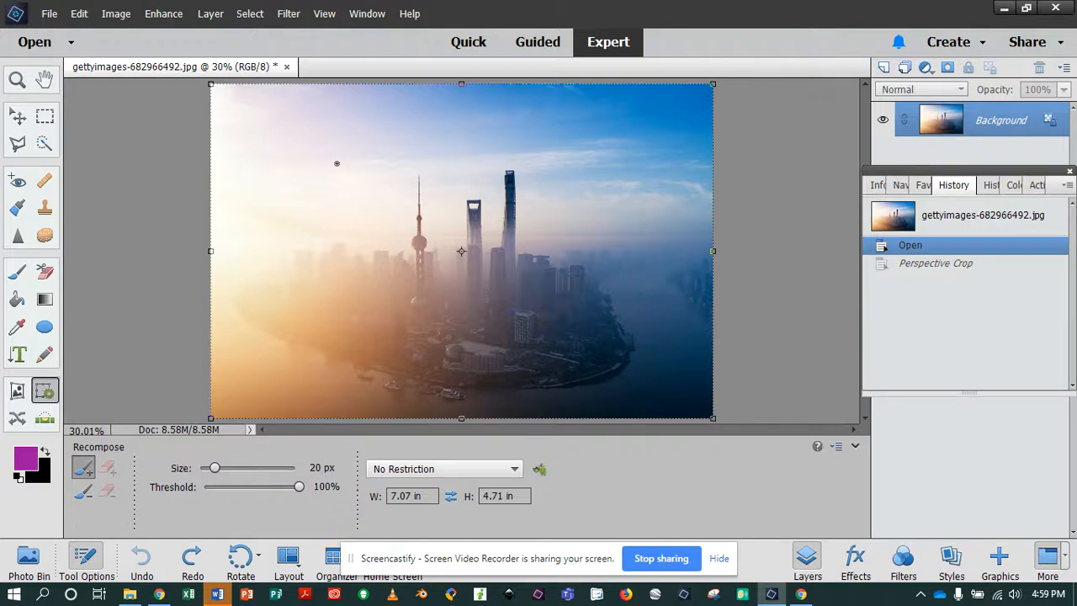
left_click_drag(212, 84, 399, 170)
left_click_drag(470, 202, 368, 163)
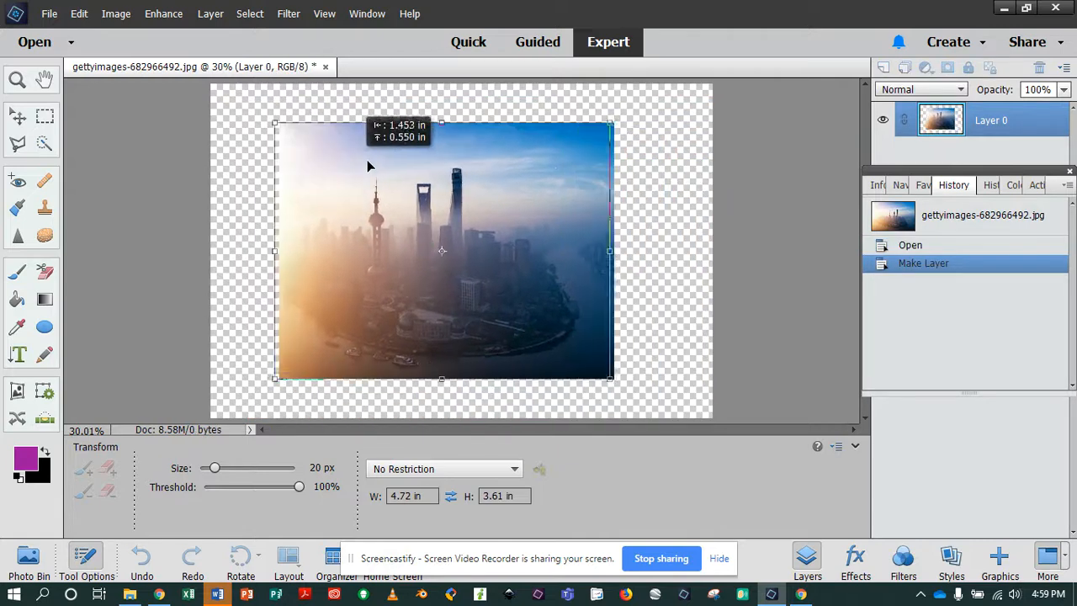
left_click_drag(612, 125, 633, 135)
left_click(51, 389)
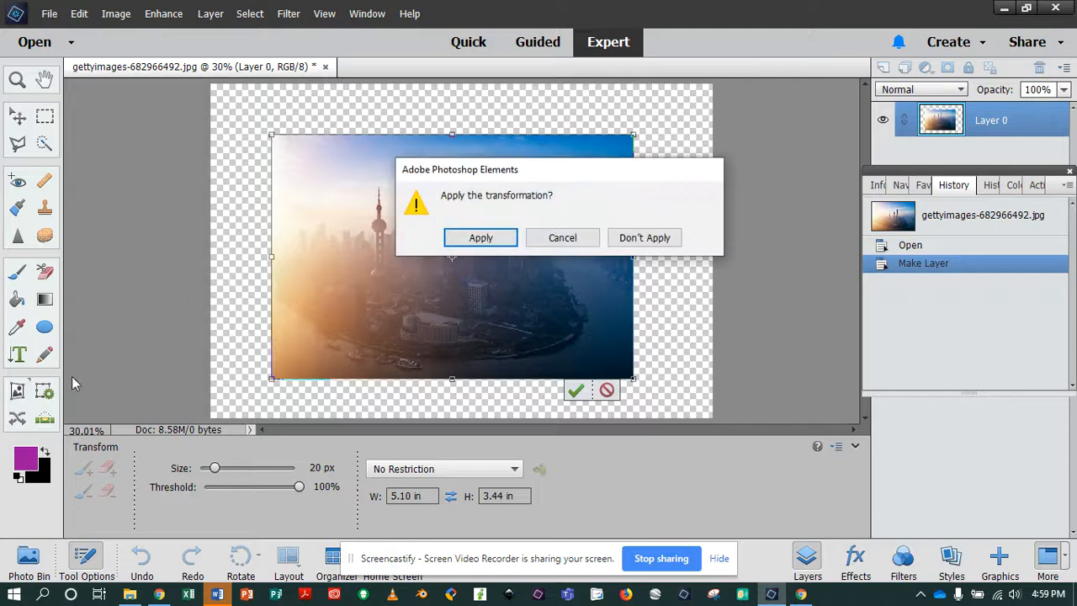
left_click(481, 238)
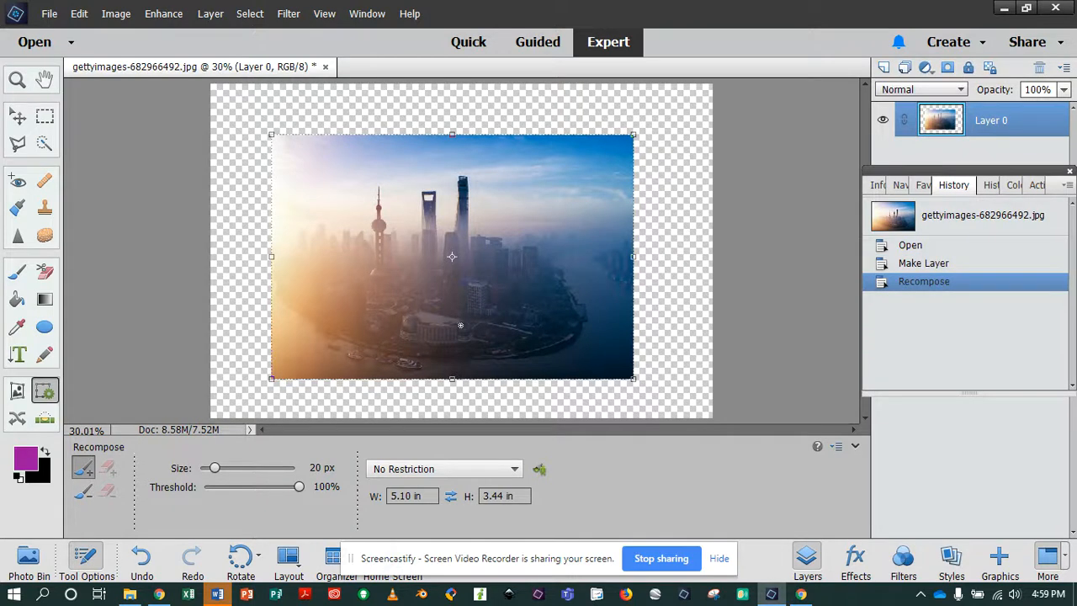
Try marking the buildings beside the tallest tower for protection, and undo the stroke.
mouse_move(470, 284)
left_mouse_down()
mouse_move(524, 274)
mouse_move(485, 279)
left_mouse_up()
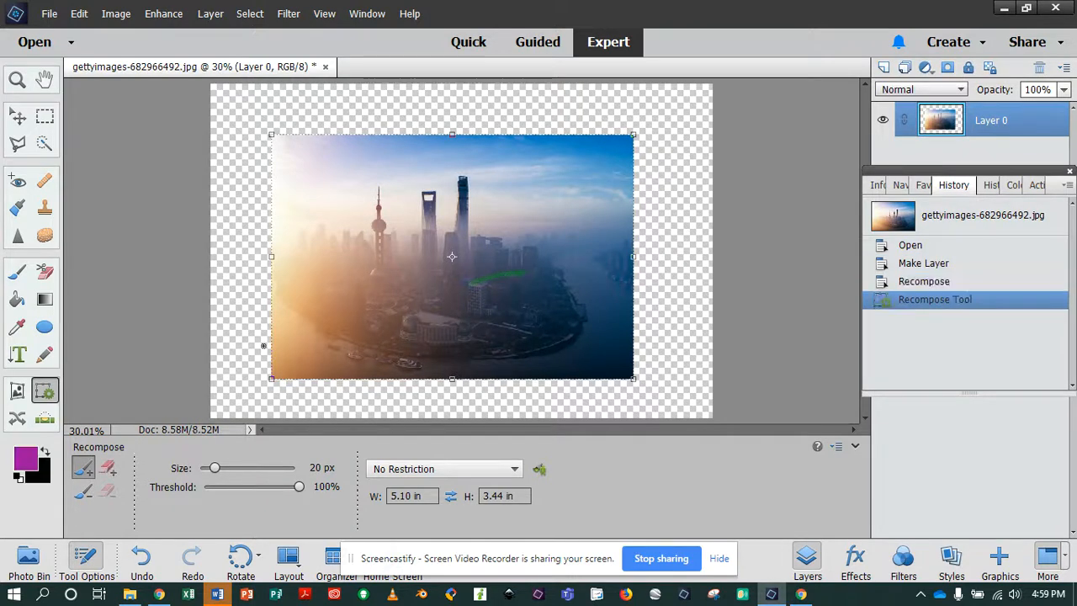
left_click(147, 558)
Set the Recompose brush size to 30 px and the threshold to 64%, and switch to marking for removal.
mouse_move(255, 483)
left_mouse_down()
mouse_move(241, 486)
mouse_move(227, 468)
left_mouse_up()
left_click(110, 470)
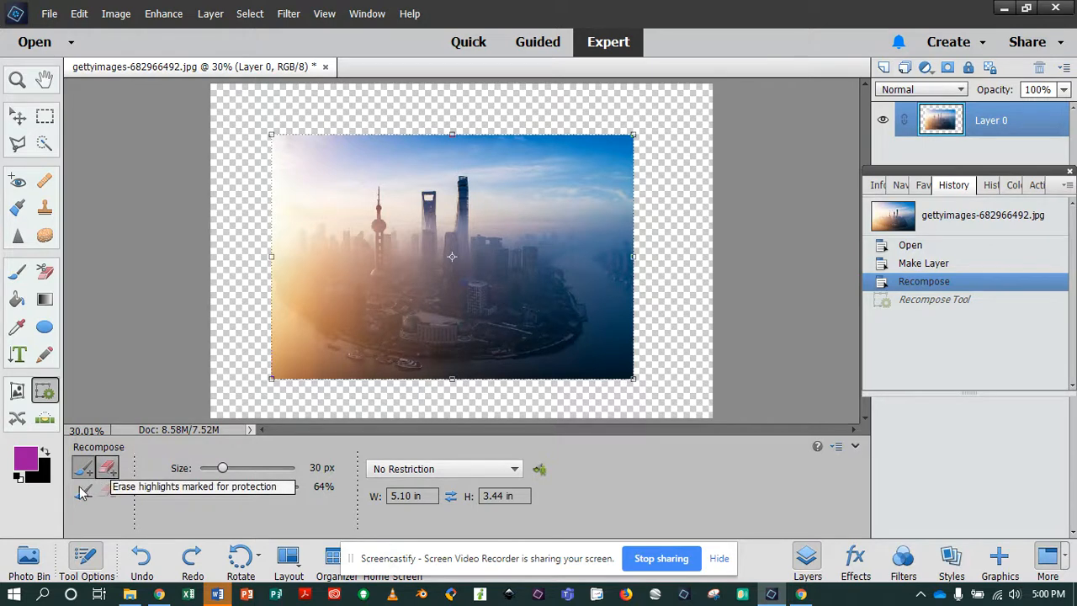
left_click(83, 492)
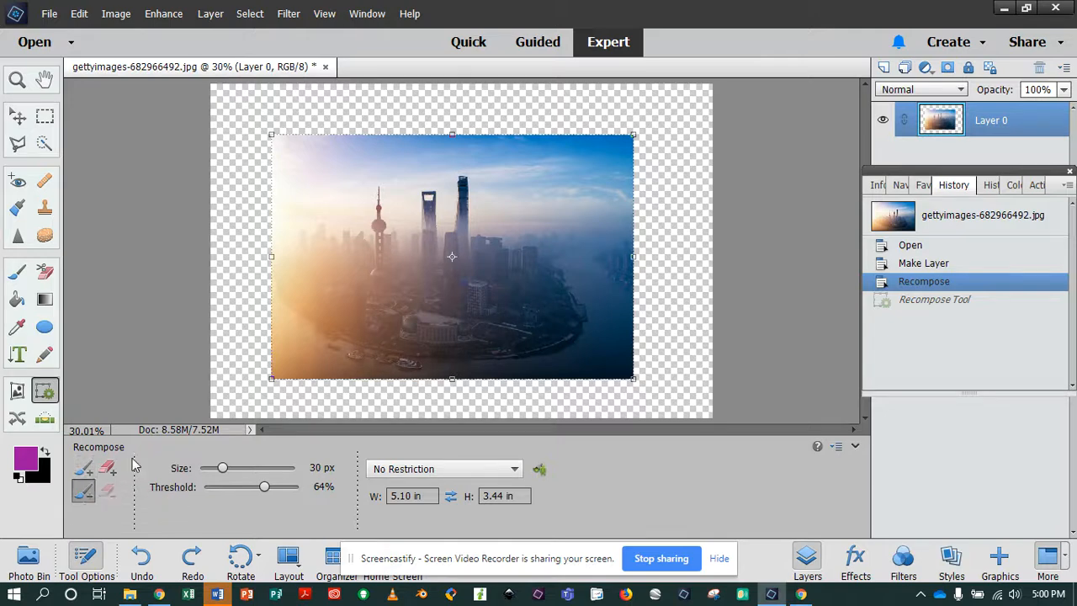
Paint removal marks down the photo's right edge and along its bottom edge.
mouse_move(606, 153)
left_mouse_down()
mouse_move(594, 259)
mouse_move(602, 324)
left_mouse_up()
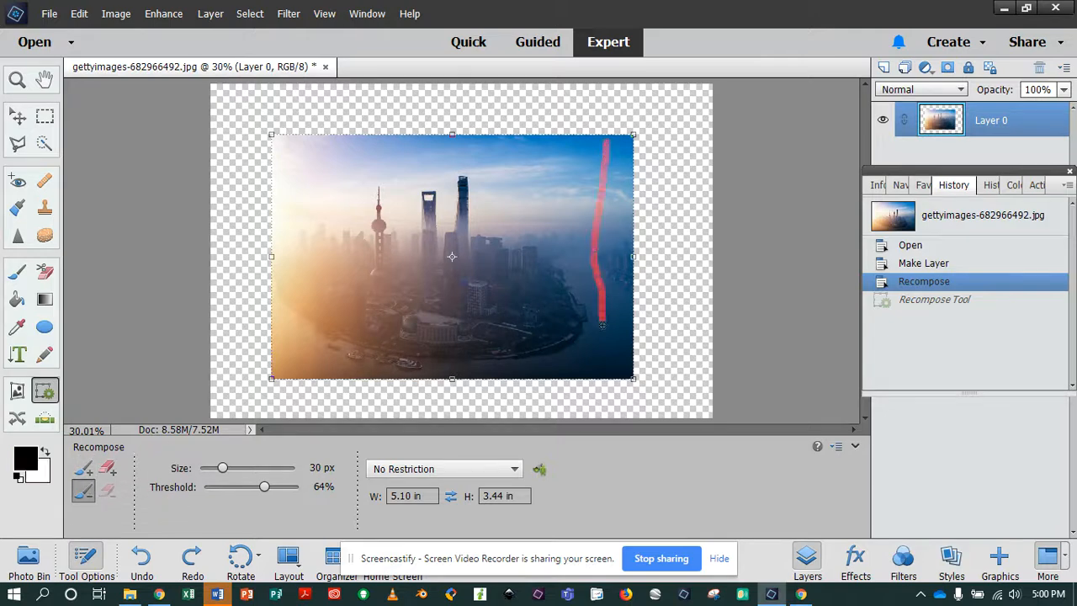
mouse_move(603, 372)
left_mouse_down()
mouse_move(619, 321)
mouse_move(613, 191)
mouse_move(602, 204)
mouse_move(612, 321)
left_mouse_up()
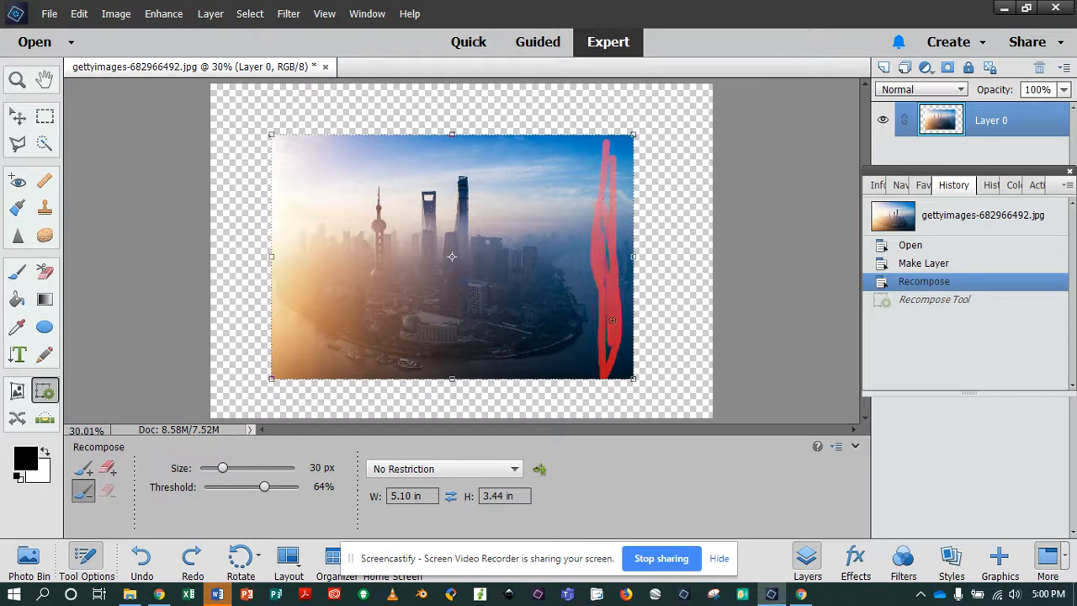
left_click_drag(605, 239, 628, 278)
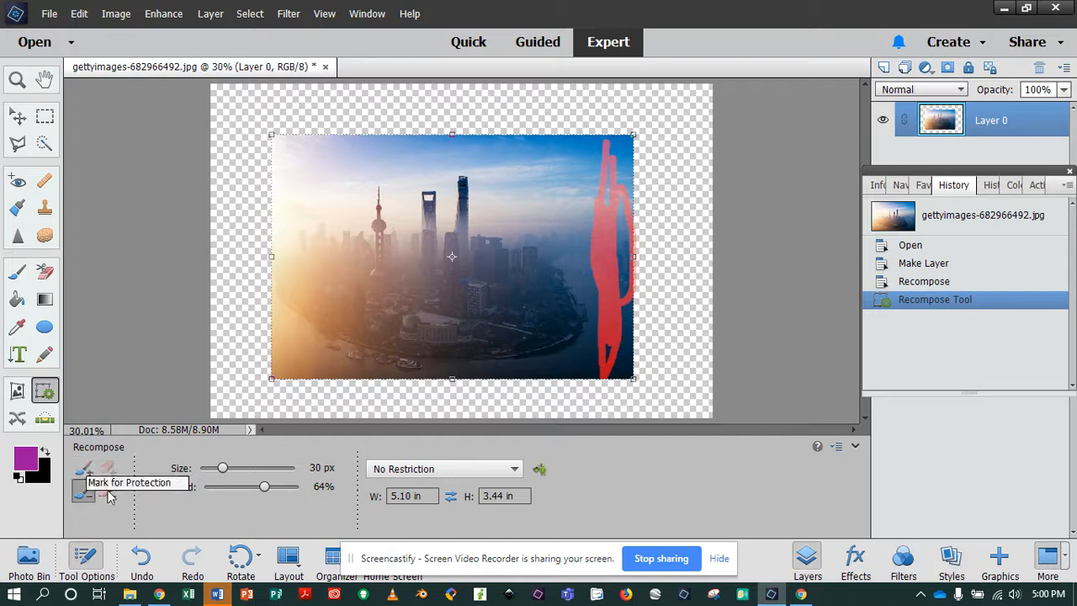
mouse_move(576, 374)
left_mouse_down()
mouse_move(274, 371)
mouse_move(576, 373)
left_mouse_up()
mouse_move(615, 328)
left_mouse_down()
mouse_move(627, 375)
mouse_move(620, 242)
left_mouse_up()
left_click_drag(622, 291, 622, 289)
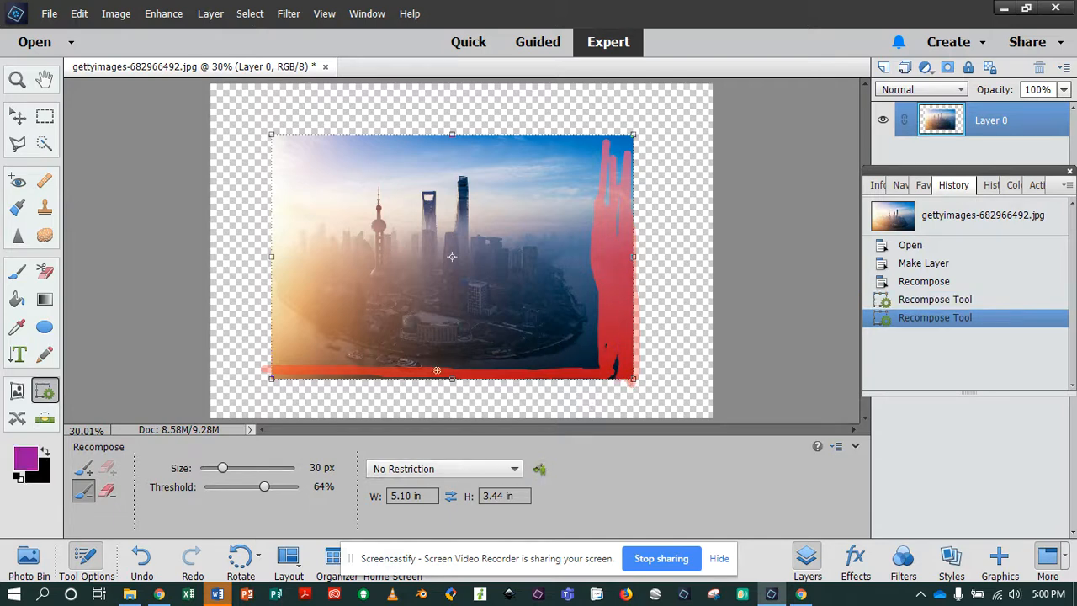
Set the Recompose brush size to 50 px, and undo the removal marks and the recomposed photo size.
left_click(240, 471)
left_click(142, 557)
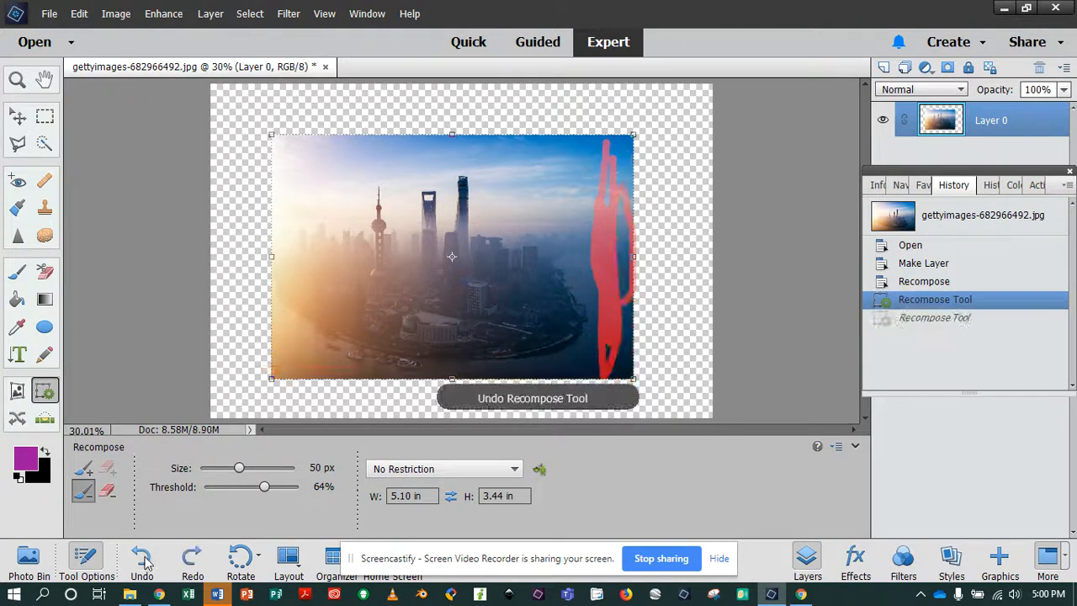
left_click(142, 560)
left_click(143, 560)
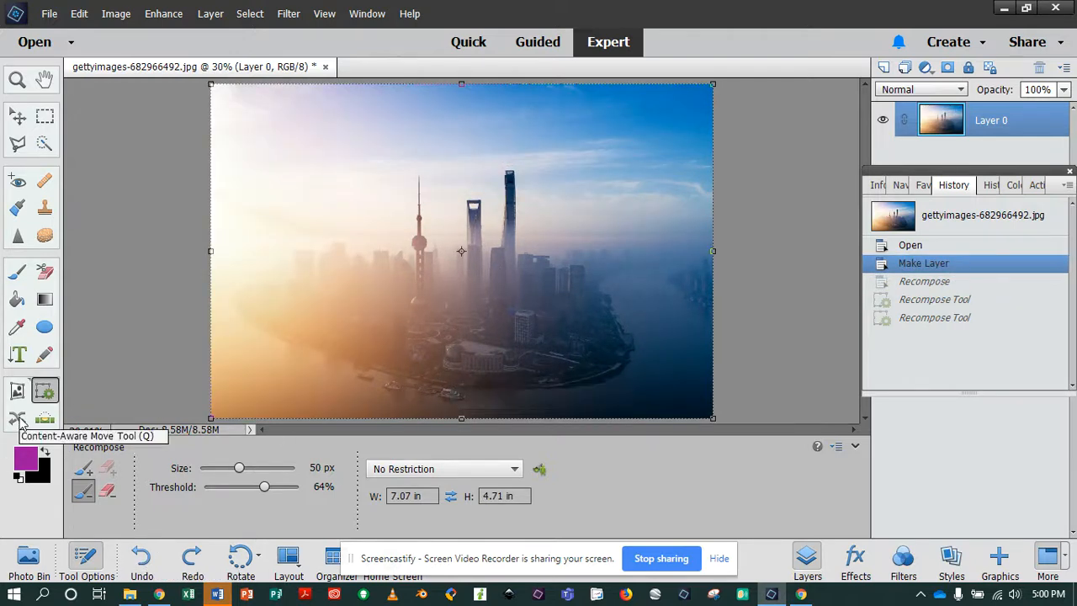
Outline the tallest tower with Content-Aware Move in Move mode and relocate it to the open sky right of the skyline.
left_click(19, 421)
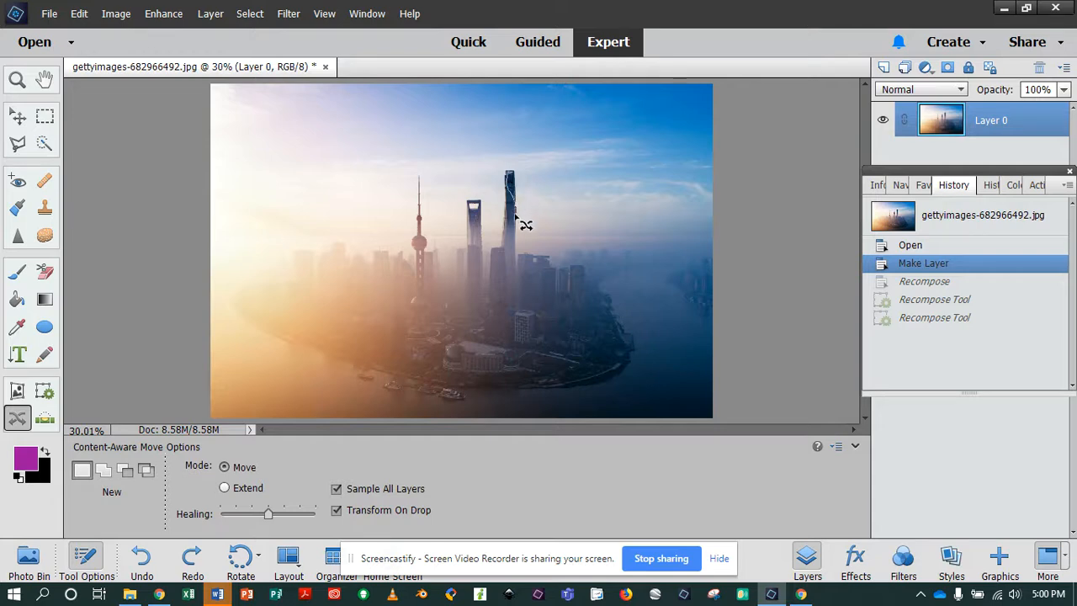
mouse_move(514, 238)
left_mouse_down()
mouse_move(511, 281)
mouse_move(516, 220)
mouse_move(612, 215)
left_mouse_up()
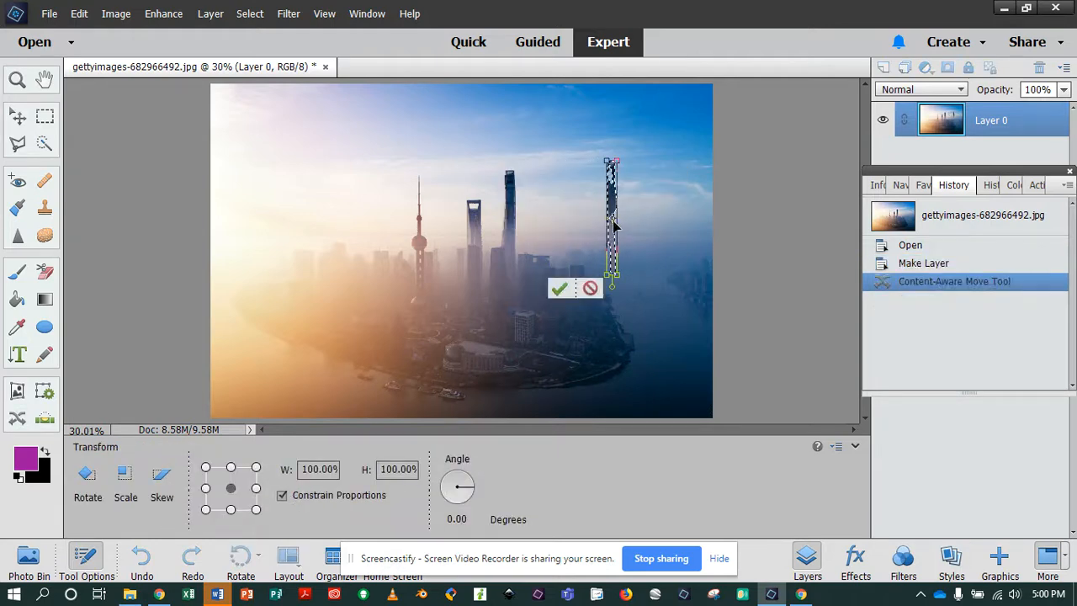
right_click(612, 207)
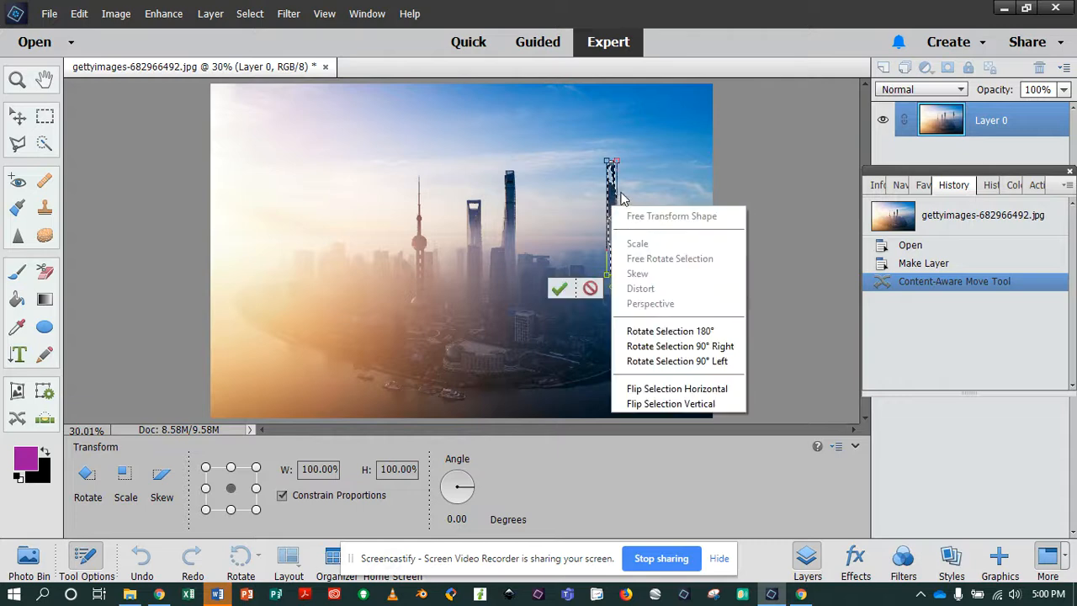
left_click(559, 289)
left_click(559, 288)
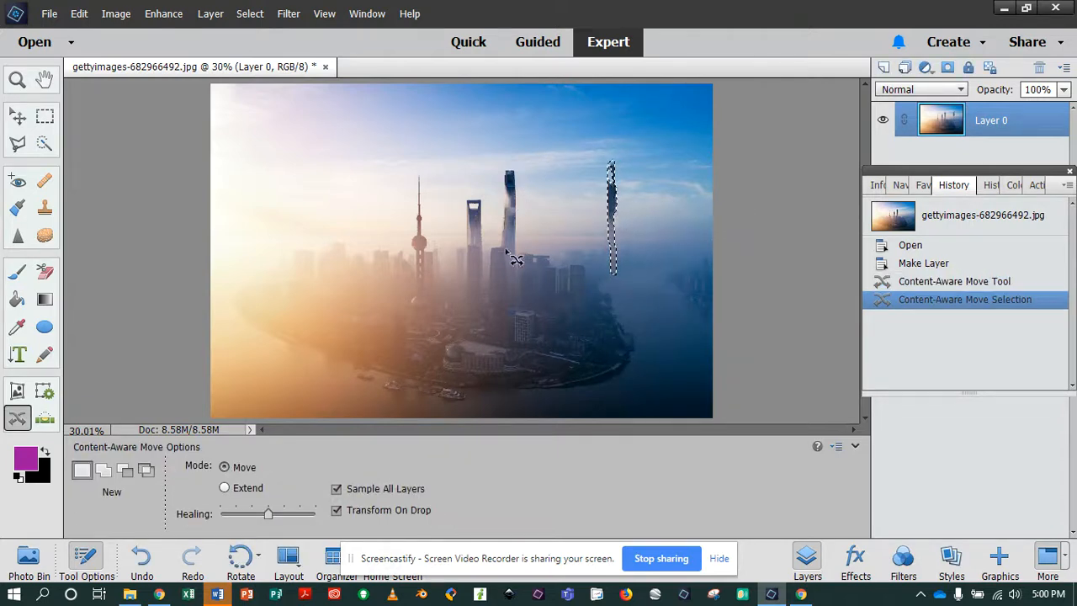
Try moving the relocated tower piece back onto the tallest tower, cancel, and revert to the state where the tower was only outlined.
left_click_drag(617, 200, 515, 211)
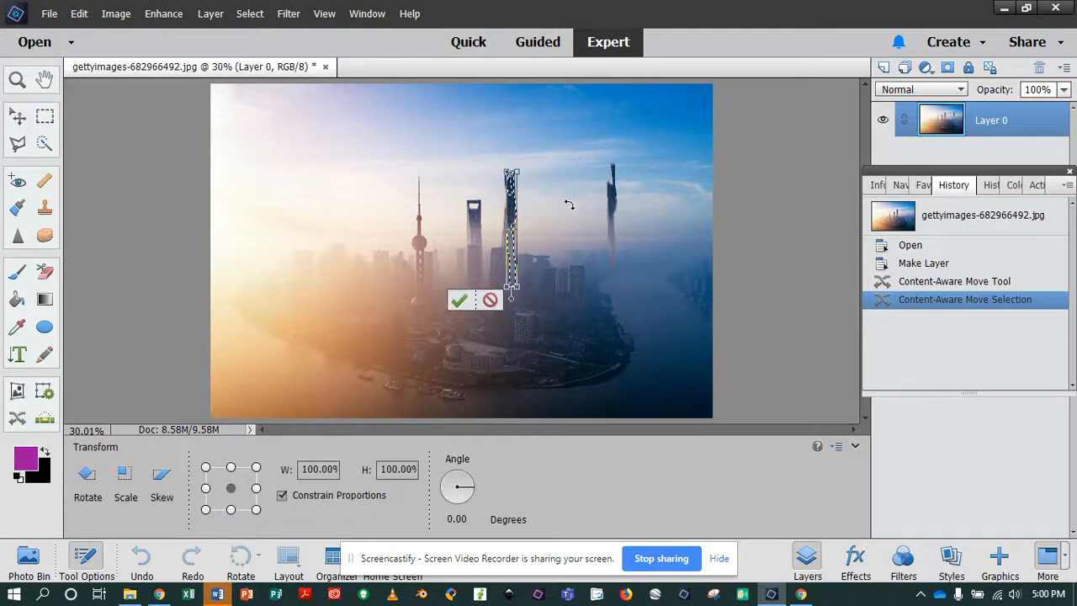
left_click(489, 299)
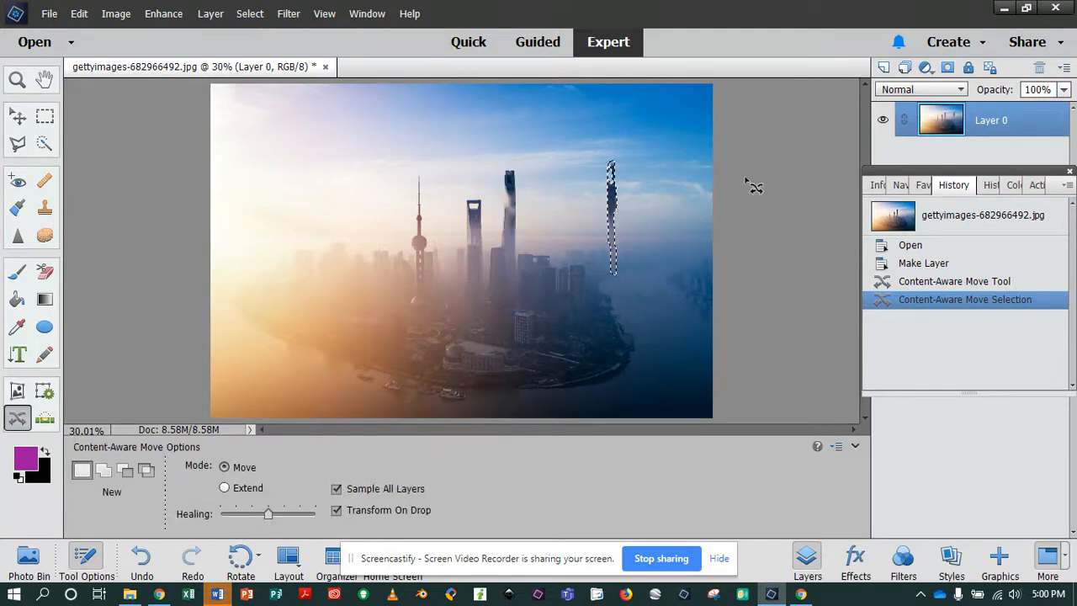
left_click(922, 284)
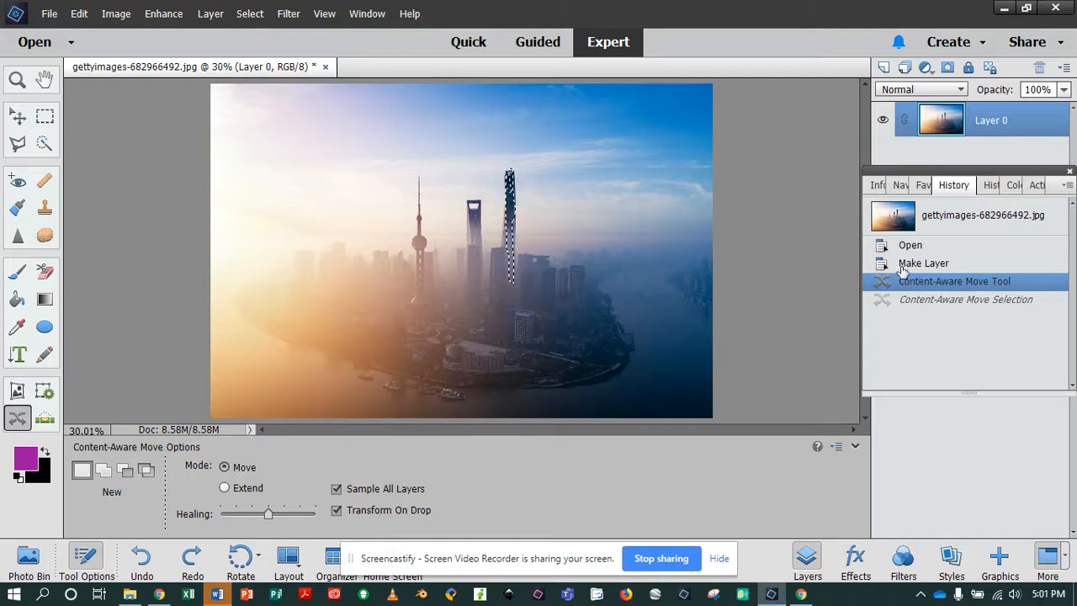
left_click(903, 266)
left_click(904, 283)
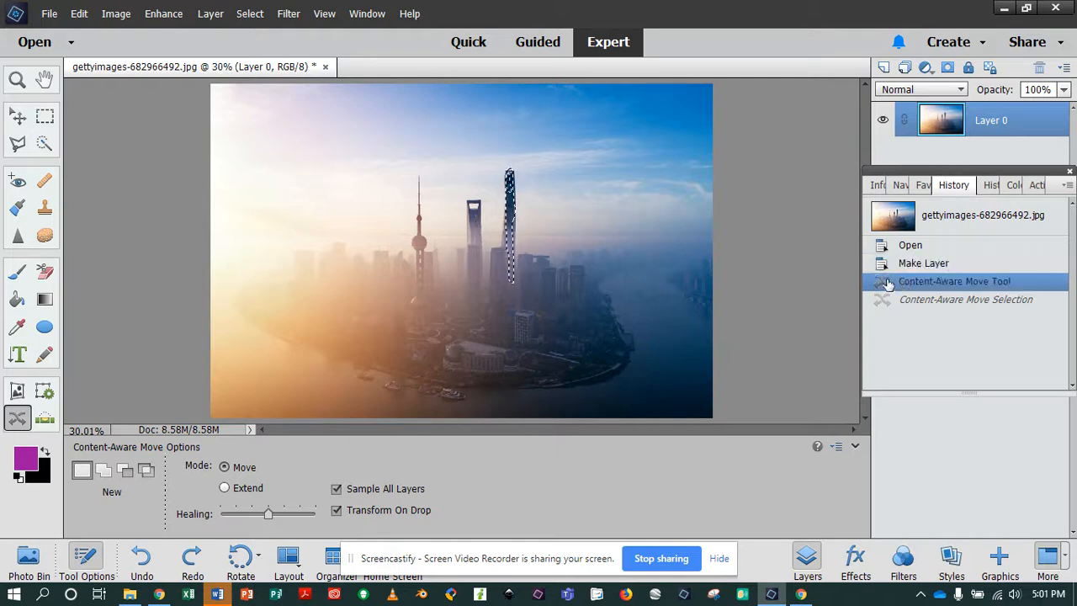
Try moving the outlined tower toward the photo's right side again, and clear the selection.
left_click_drag(508, 217, 629, 236)
left_click_drag(631, 232, 593, 231)
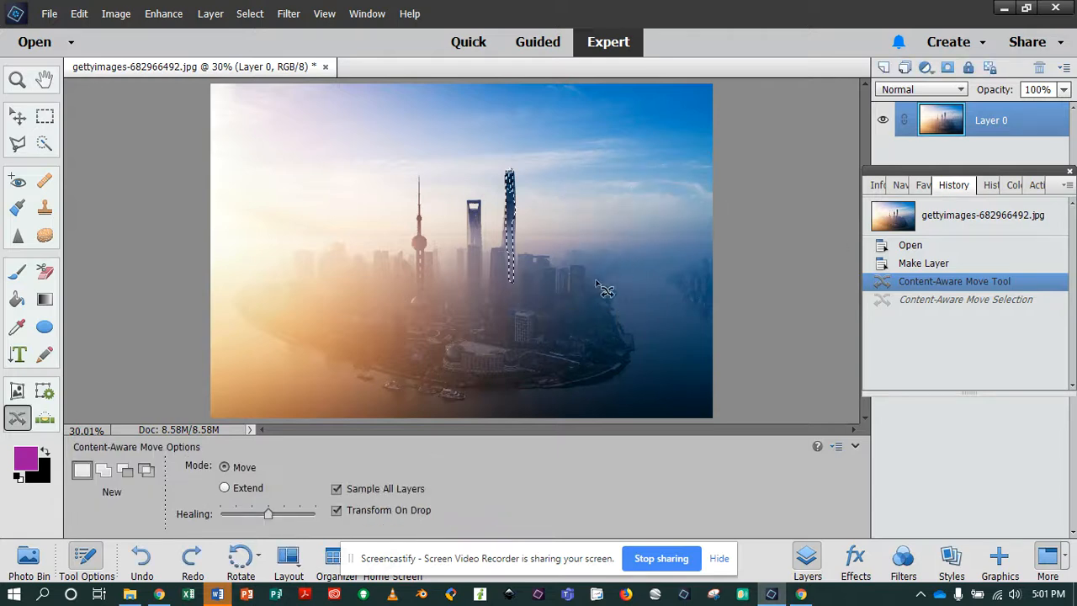
left_click(570, 320)
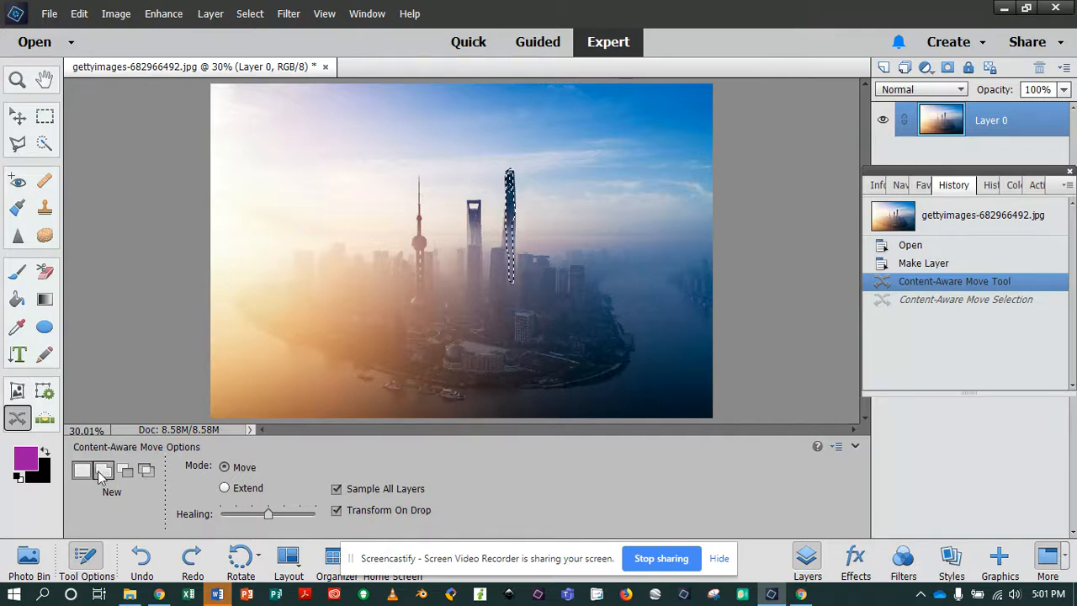
key("ctrl+d")
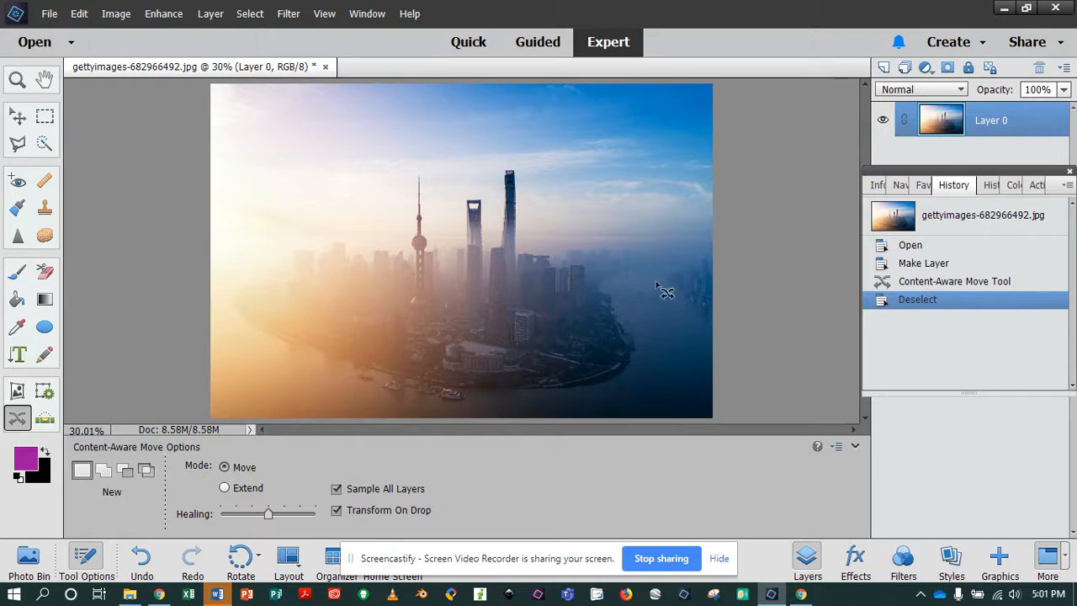
Outline a rounded patch of blue sky at the photo's upper right, relocate it to the pale upper-left sky with Content-Aware Move, and deselect.
mouse_move(586, 85)
left_mouse_down()
mouse_move(607, 116)
mouse_move(712, 167)
left_mouse_up()
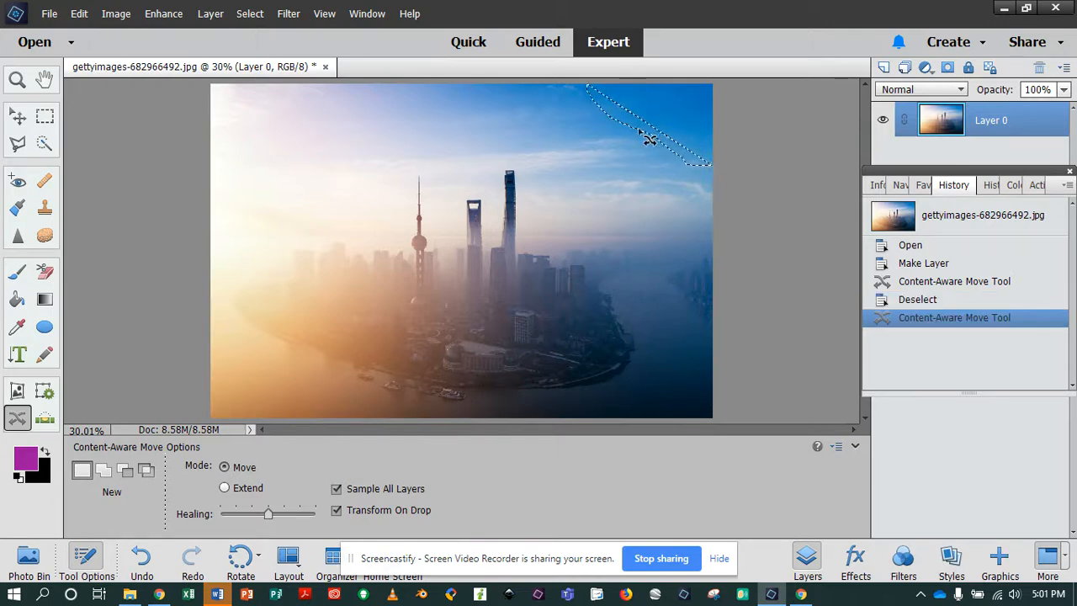
left_click(765, 242)
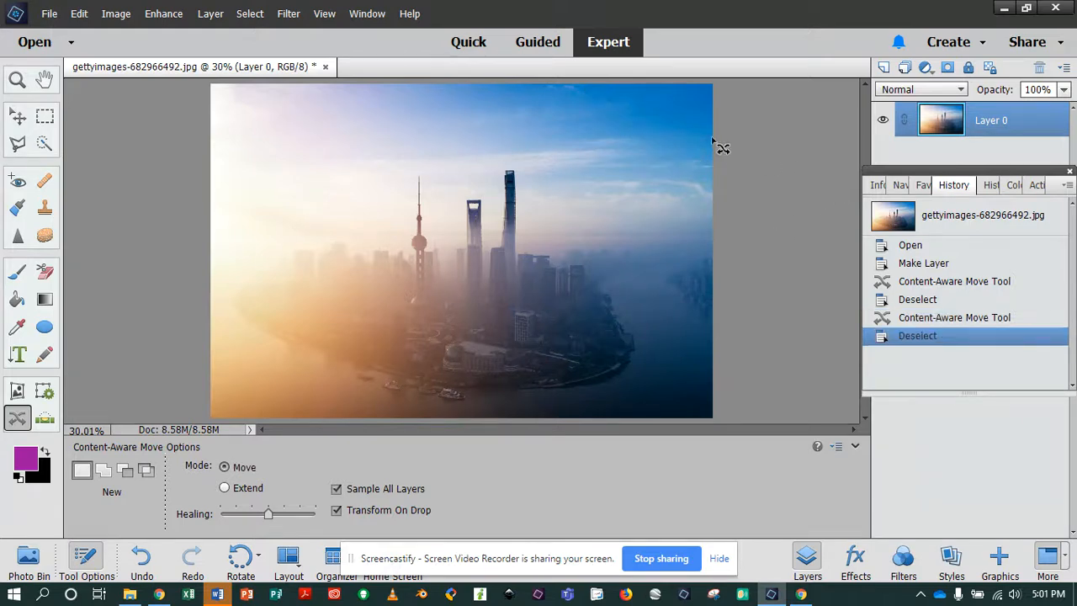
mouse_move(665, 104)
left_mouse_down()
mouse_move(559, 160)
mouse_move(623, 213)
mouse_move(681, 177)
mouse_move(680, 117)
left_mouse_up()
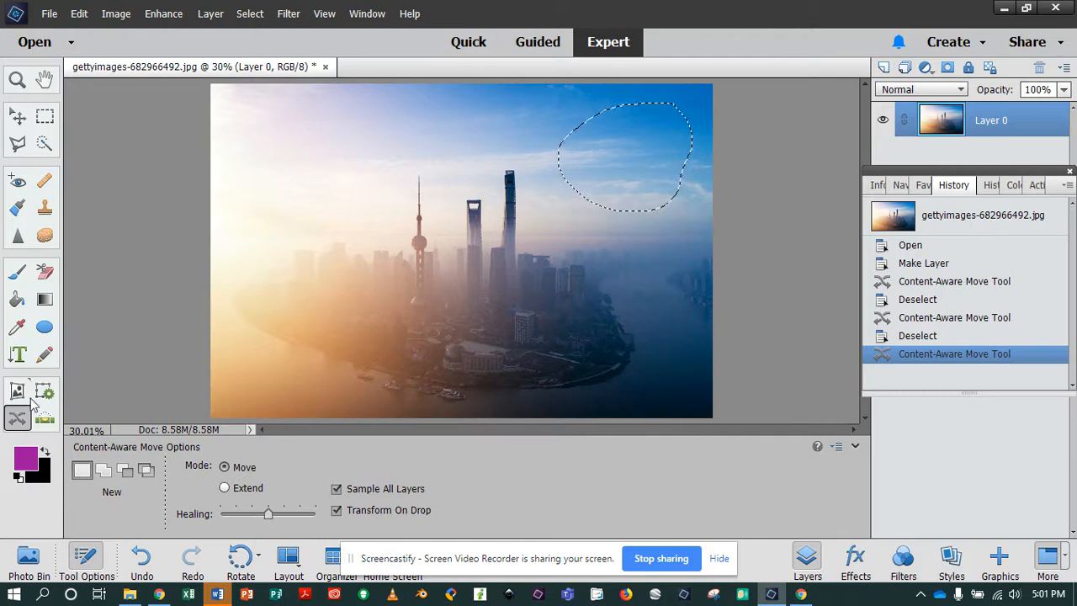
left_click_drag(638, 160, 300, 161)
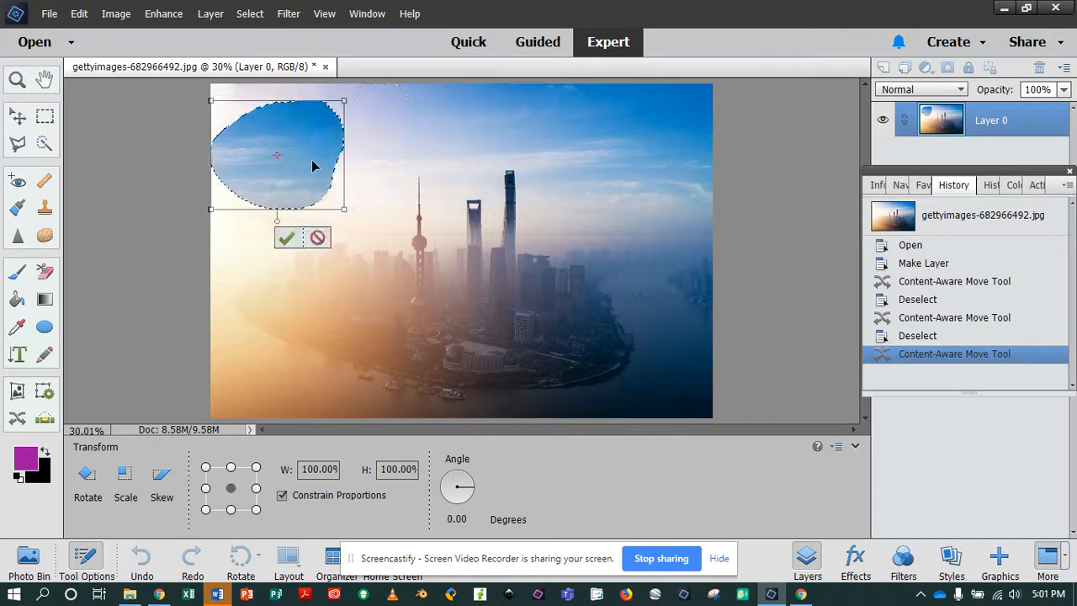
left_click(288, 240)
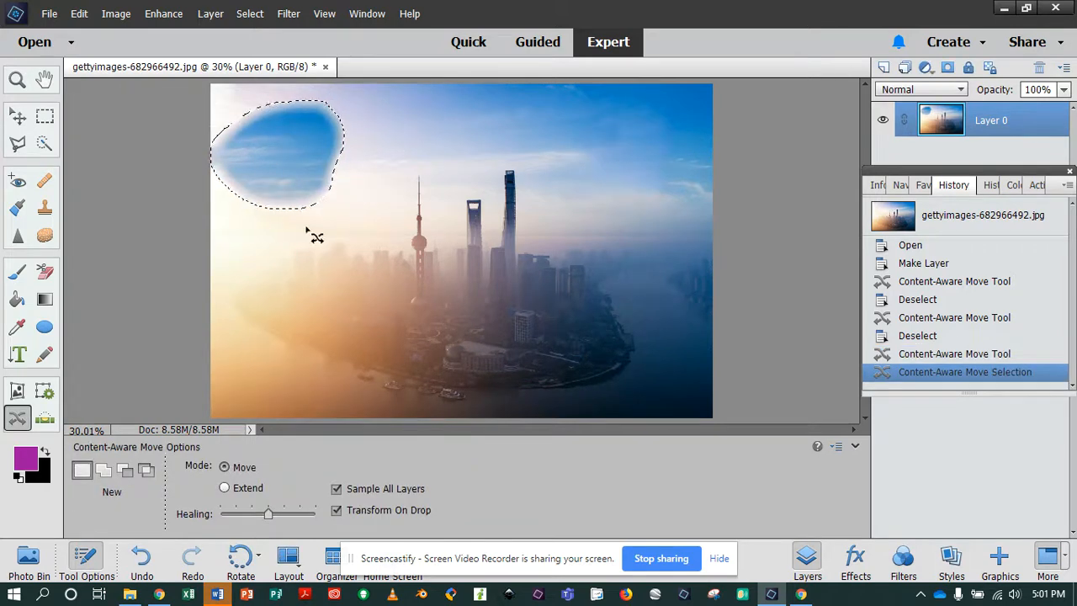
left_click(454, 155)
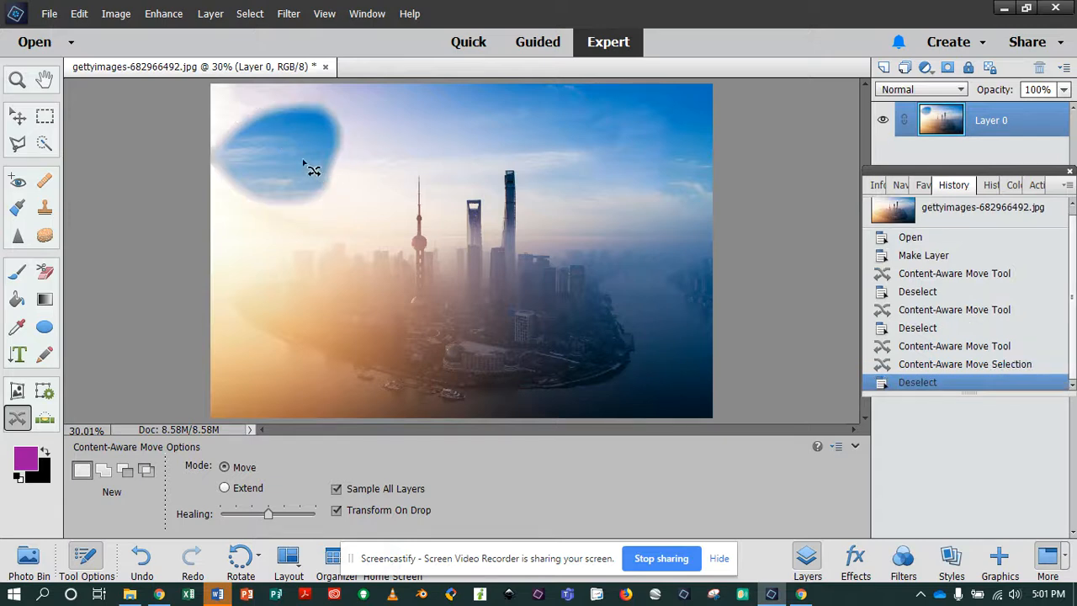
left_click(304, 165)
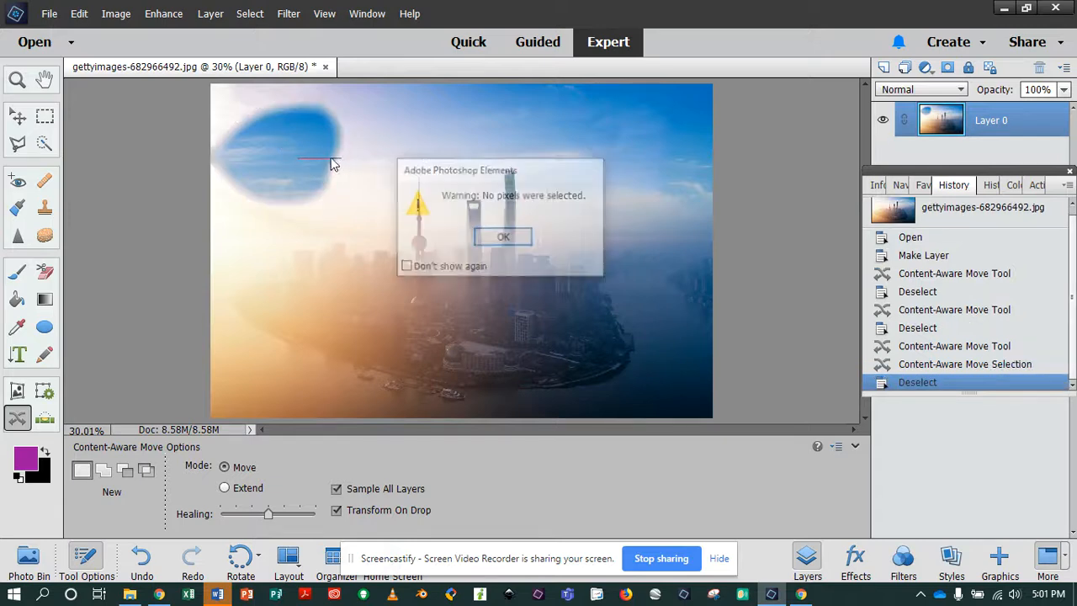
left_click(497, 236)
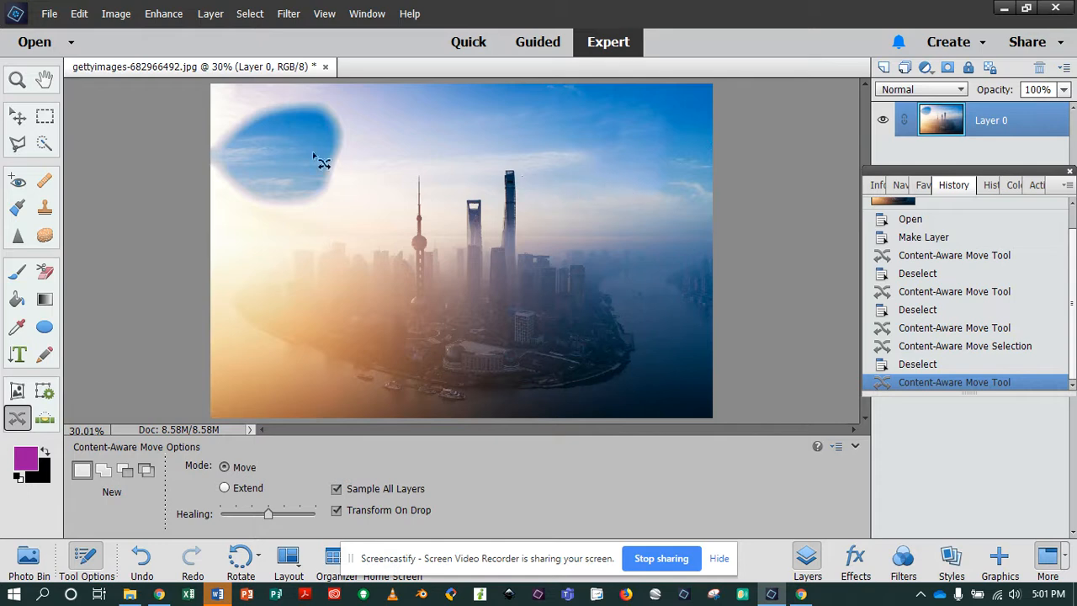
Switch to the Straighten tool, and undo the sky patch's move and its selection.
left_click(47, 415)
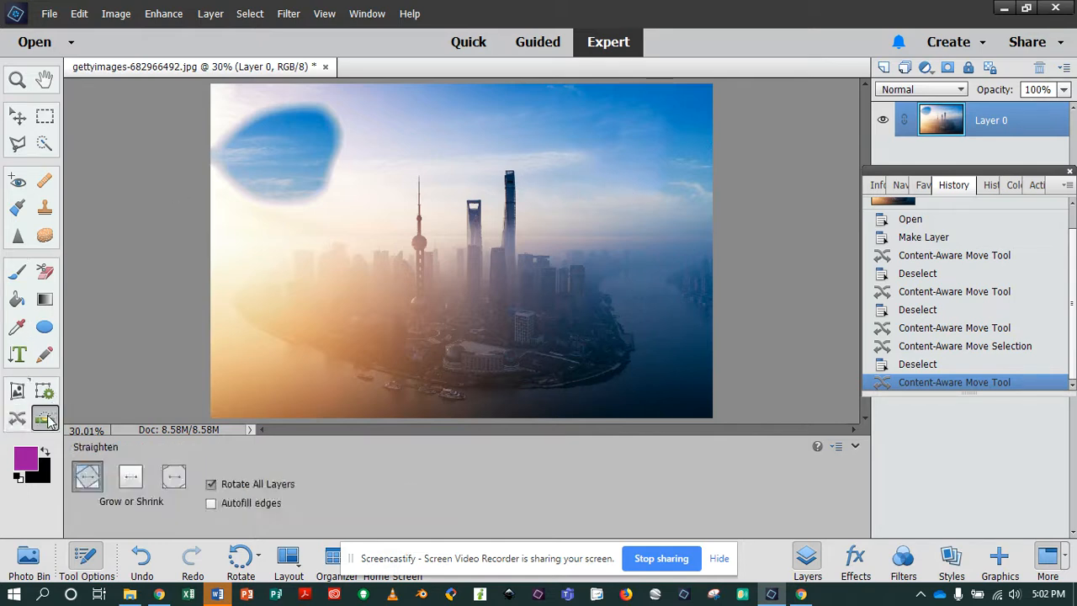
left_click(142, 559)
left_click(143, 562)
left_click(143, 562)
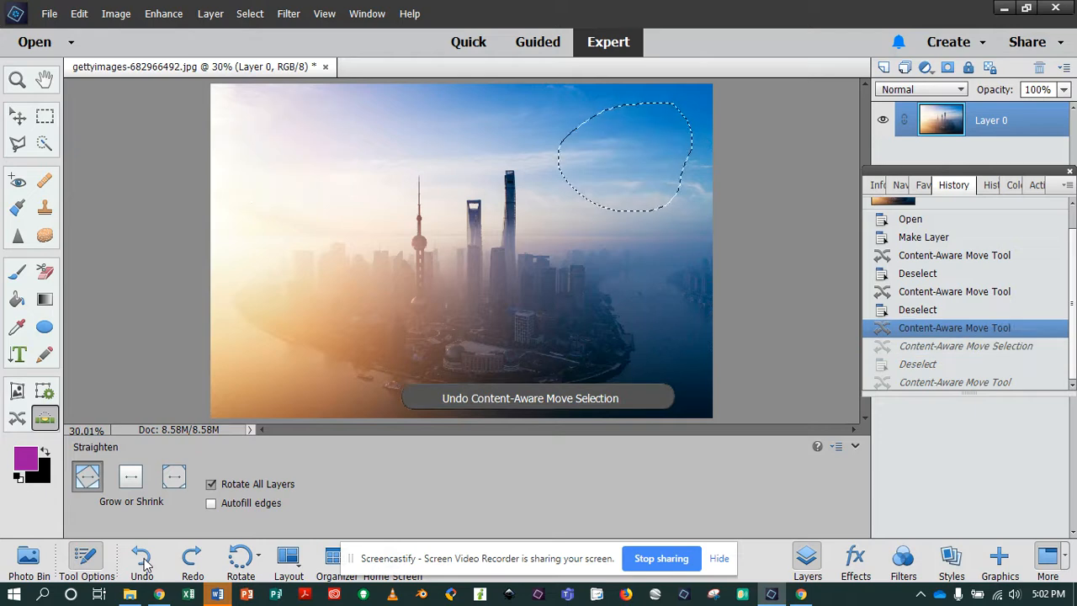
left_click(143, 562)
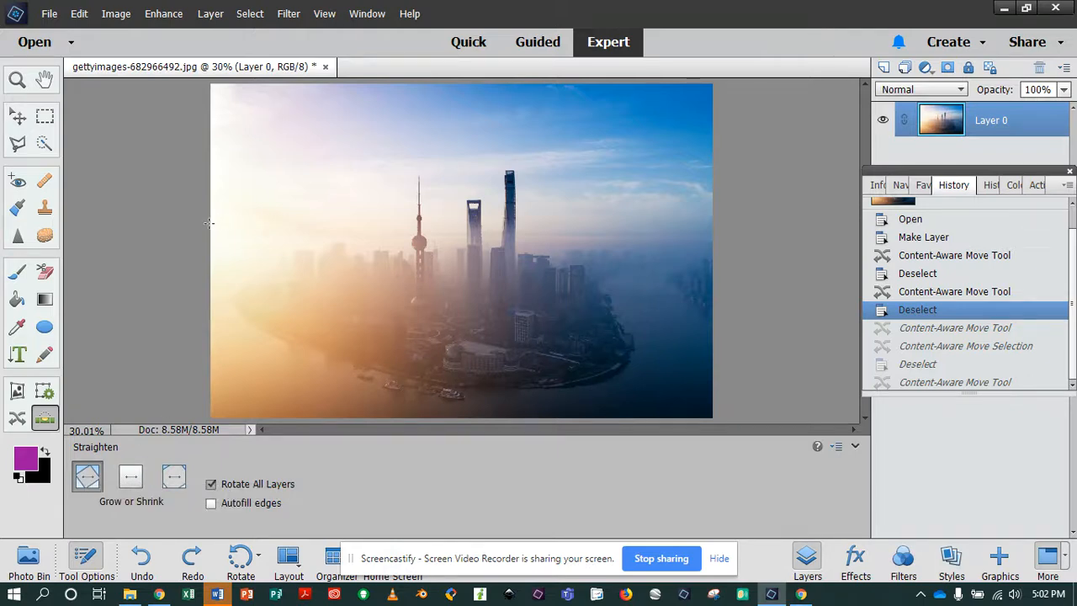
Try straightening the photo along a nearly horizontal line with Grow or Shrink, undo it, and choose the Remove Background mode.
left_click_drag(236, 223, 715, 219)
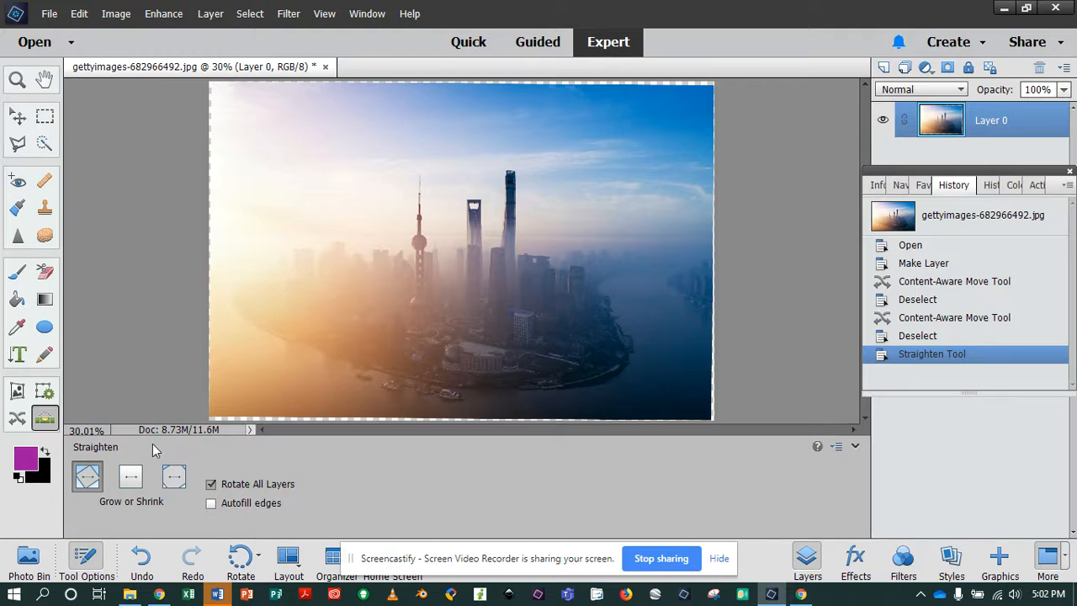
left_click(131, 476)
left_click(139, 556)
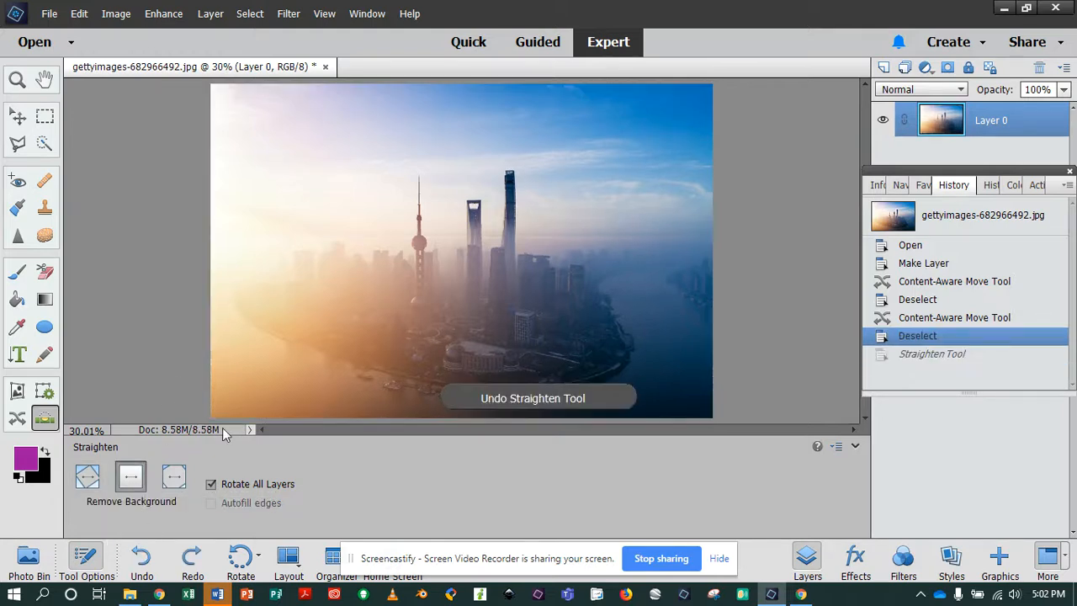
Straighten the photo with Remove Background, and straighten it again along a slightly descending line with Original Size.
left_click_drag(211, 219, 722, 221)
left_click(168, 487)
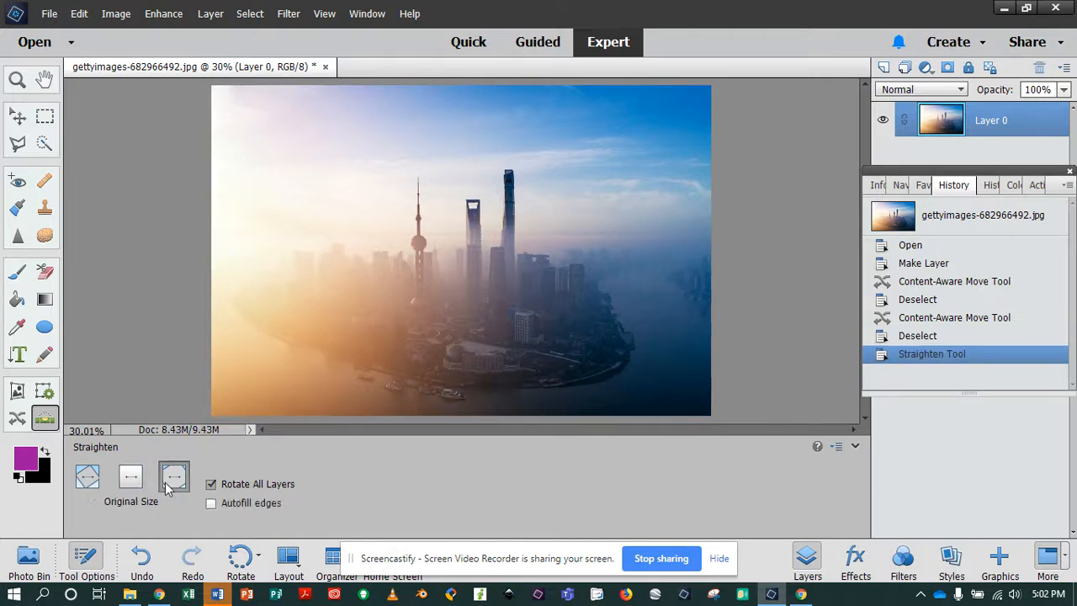
left_click_drag(260, 223, 724, 237)
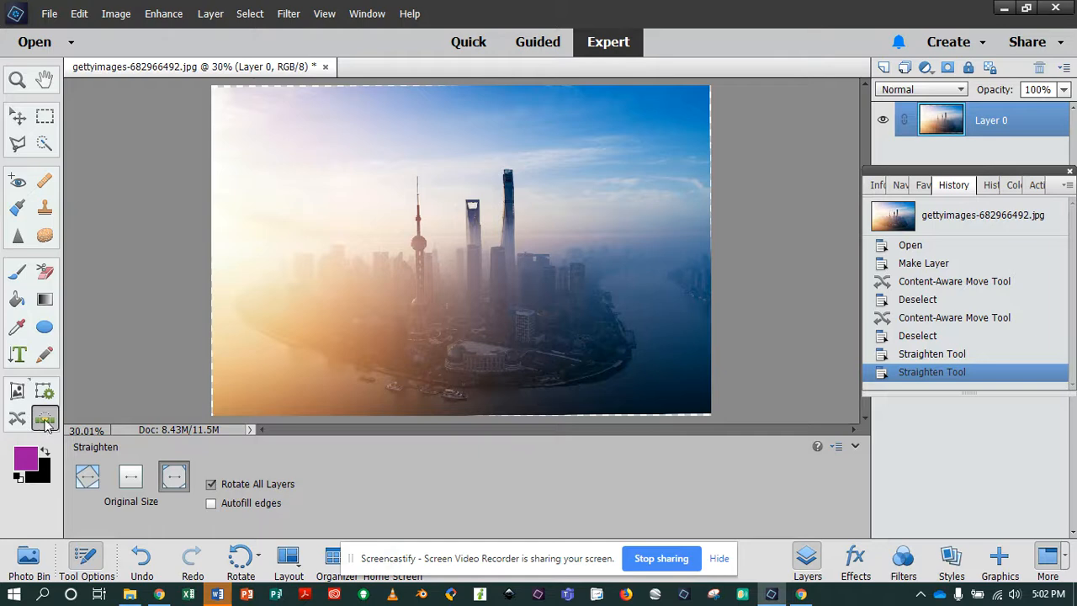
Review the options of the Perspective Crop, Crop, Cookie Cutter, Recompose, Content-Aware Move and Straighten tools.
left_click(18, 392)
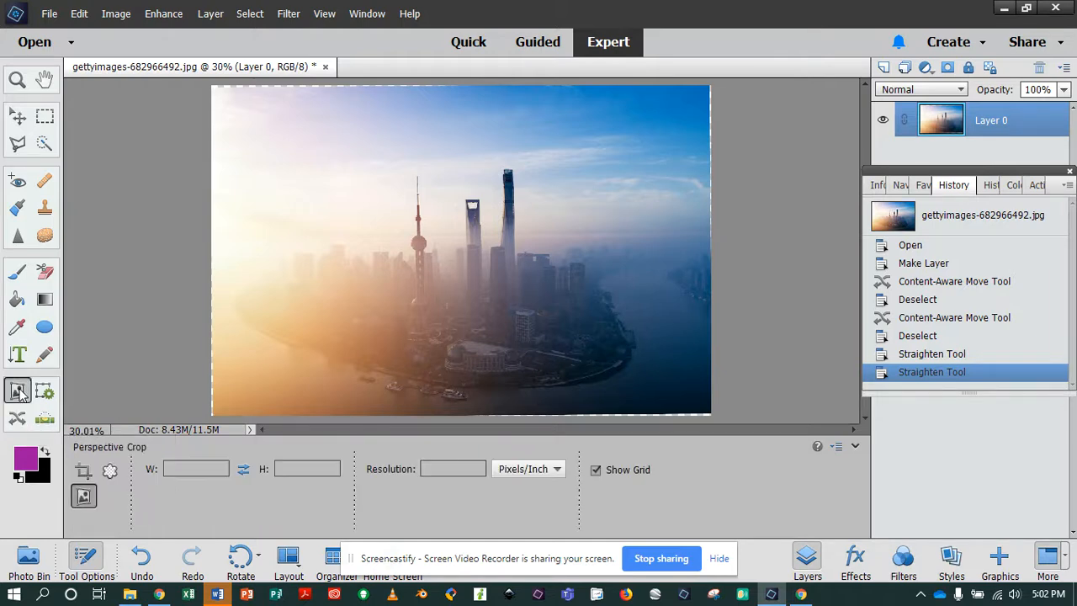
left_click(82, 471)
left_click(109, 471)
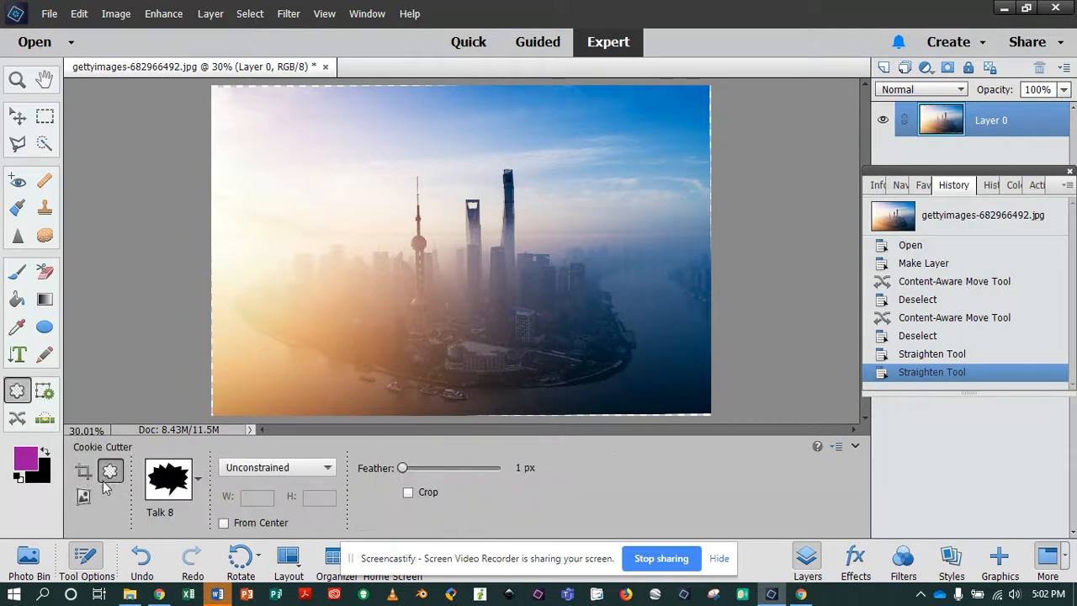
left_click(45, 392)
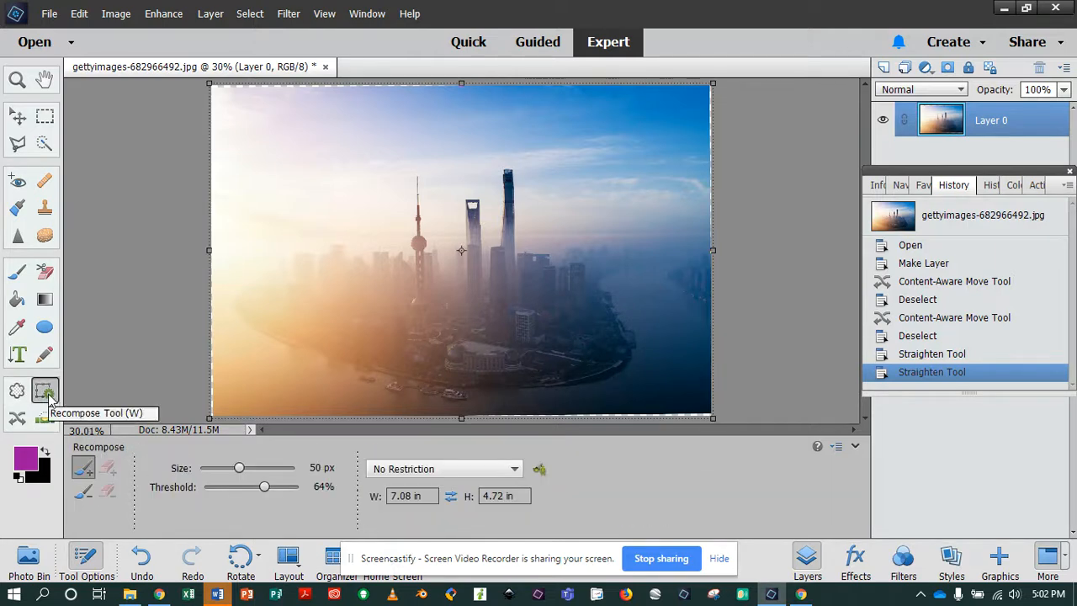
left_click(18, 418)
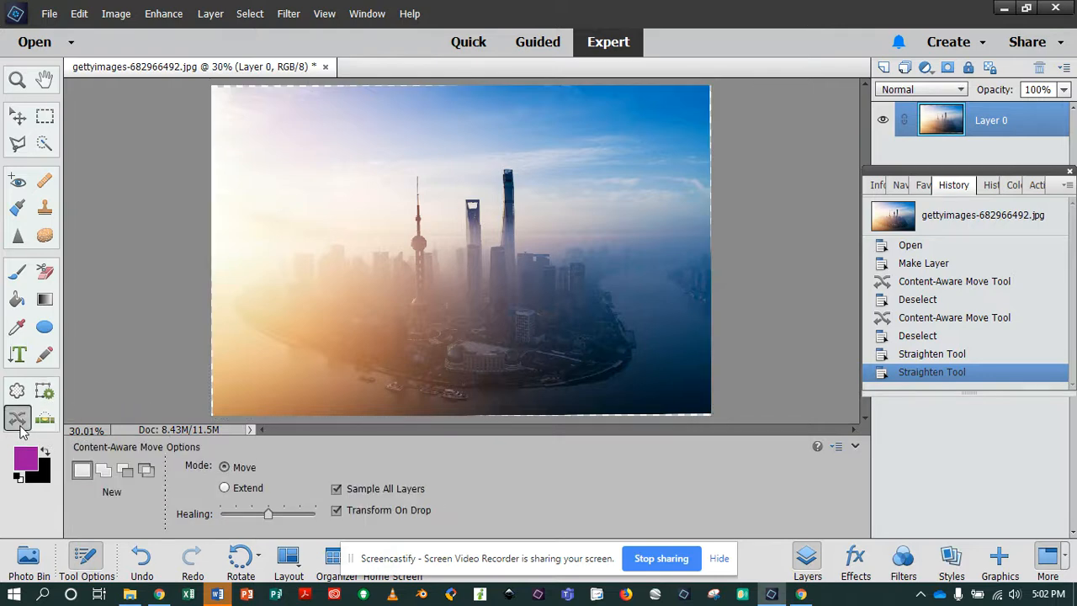
left_click(45, 421)
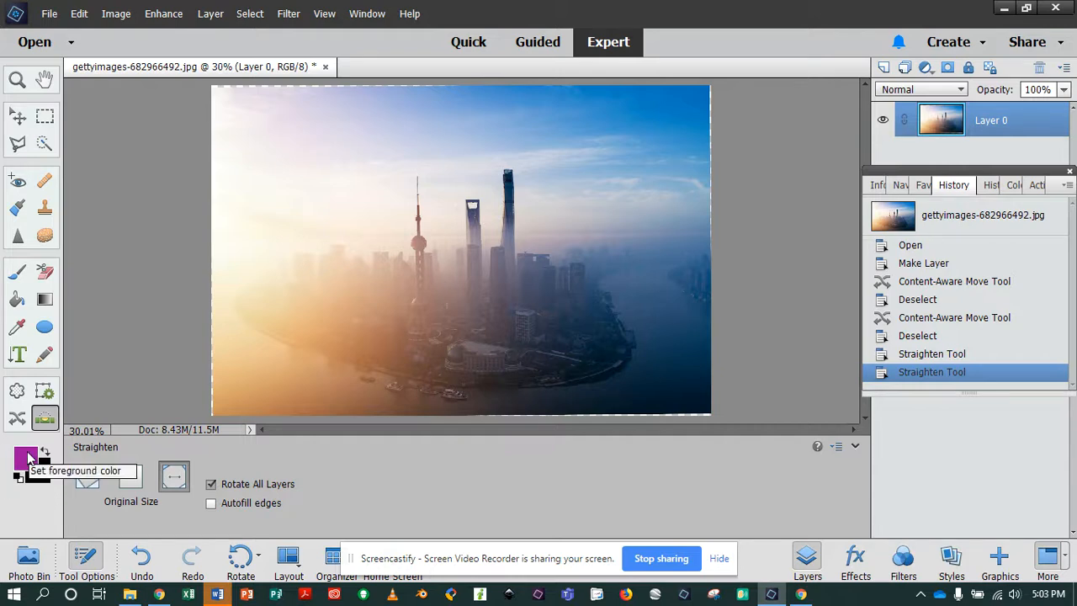
Open the background color picker, try yellow and olive shades, and switch to the closest web-safe color 999933.
left_click(42, 481)
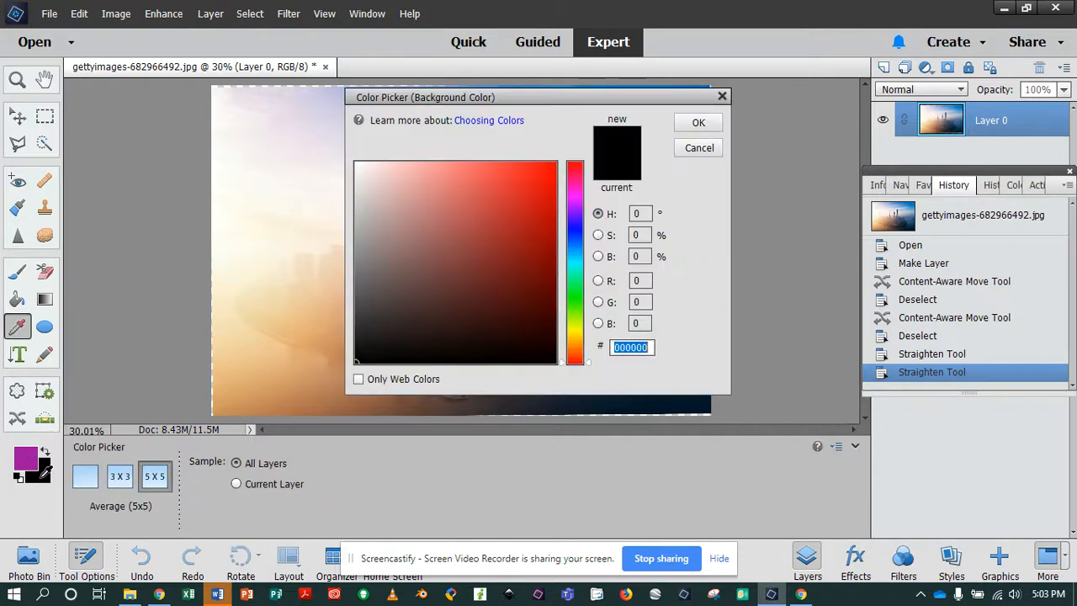
left_click(125, 485)
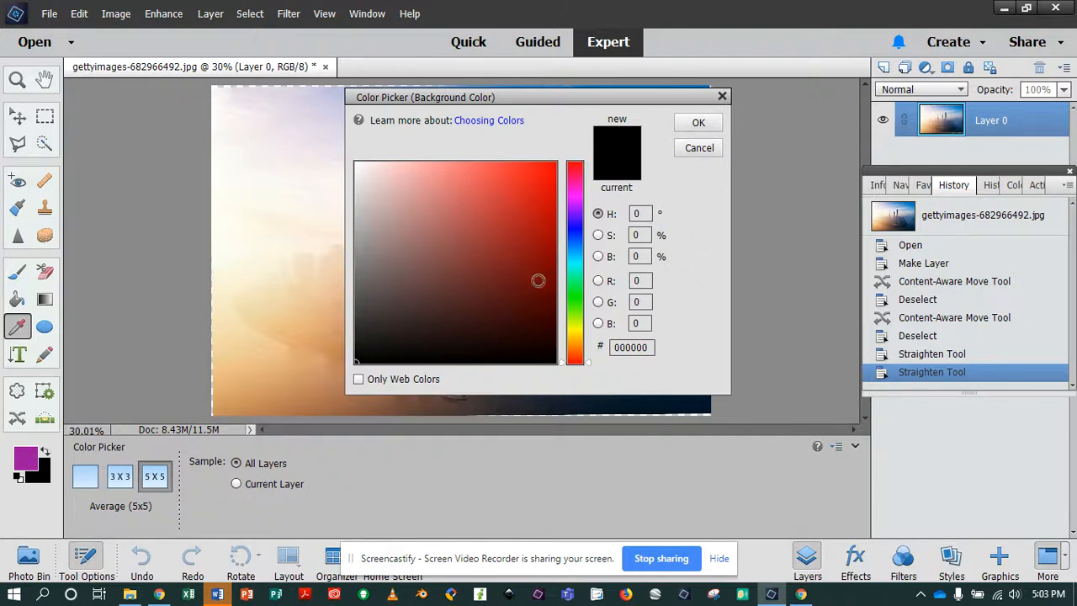
mouse_move(538, 281)
left_mouse_down()
mouse_move(539, 306)
mouse_move(542, 221)
mouse_move(581, 231)
mouse_move(577, 352)
mouse_move(576, 187)
mouse_move(578, 345)
mouse_move(579, 335)
left_mouse_up()
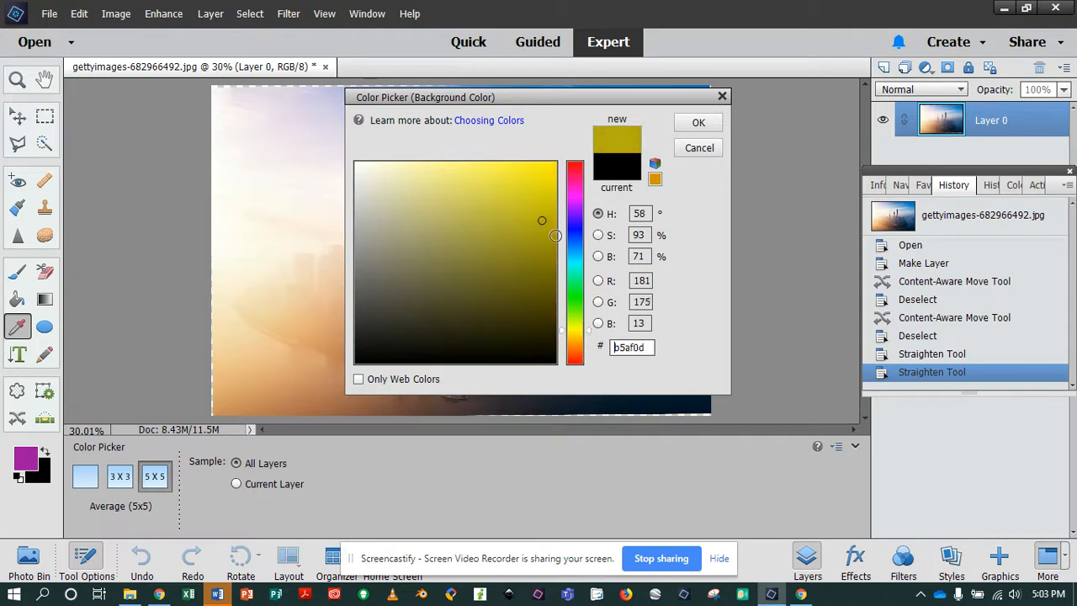
mouse_move(518, 176)
left_mouse_down()
mouse_move(486, 184)
mouse_move(505, 233)
left_mouse_up()
mouse_move(584, 330)
left_mouse_down()
mouse_move(591, 350)
mouse_move(586, 326)
left_mouse_up()
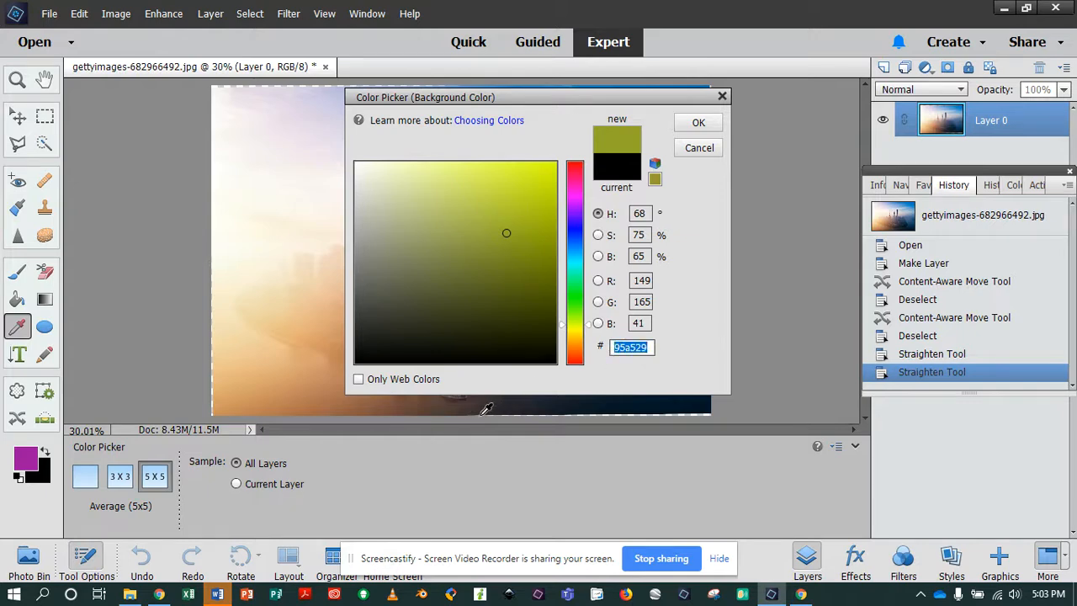
left_click(656, 177)
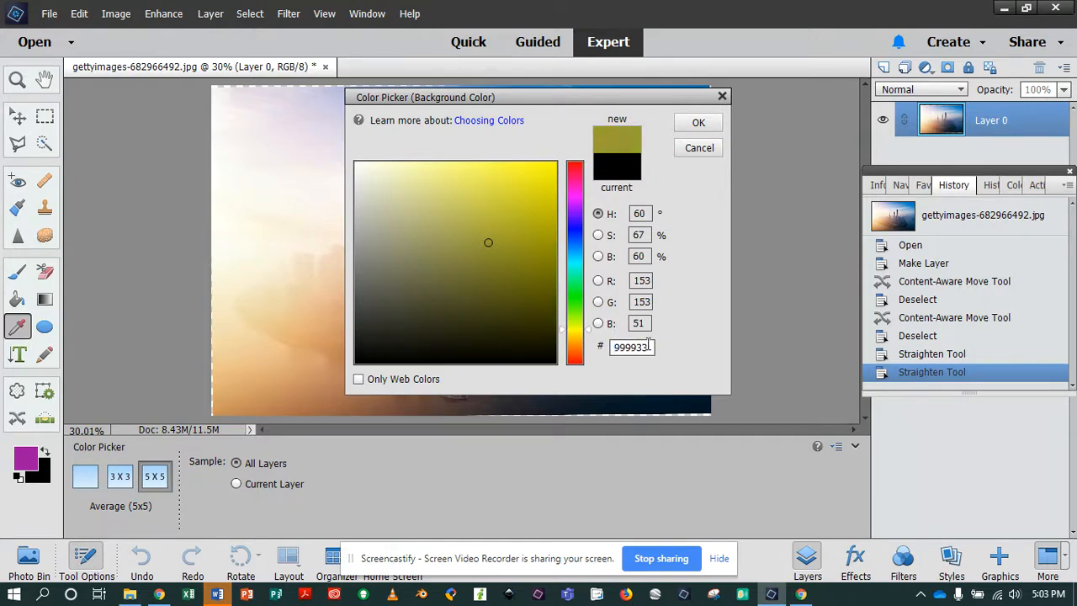
Try several blue hues and shades for the background color, ending on the dark blue 2a3663.
left_click_drag(649, 345, 614, 347)
left_click(523, 239)
left_click(575, 246)
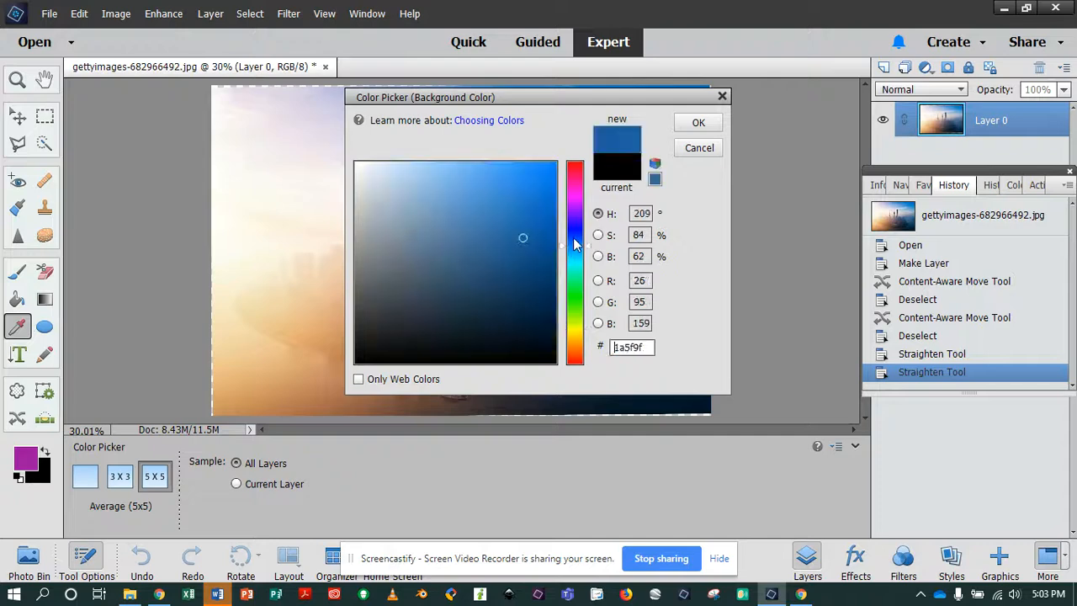
left_click(576, 236)
left_click(543, 206)
mouse_move(545, 202)
left_mouse_down()
mouse_move(548, 187)
mouse_move(468, 192)
mouse_move(472, 284)
left_mouse_up()
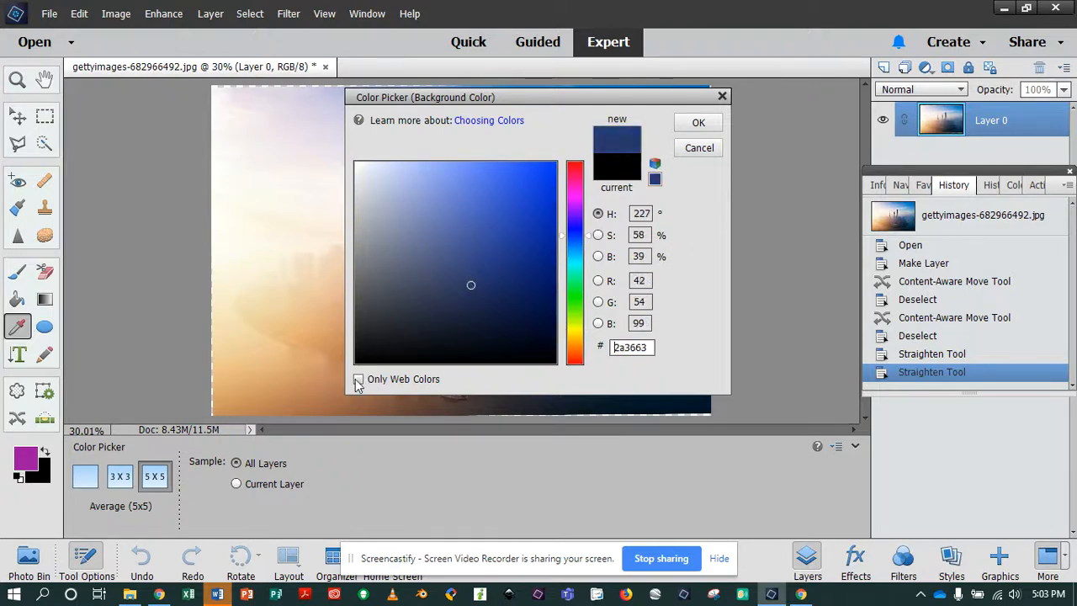
Try limiting the color choice to web colors, toggling the restriction and sampling blue shades up to 6666ff.
left_click(360, 380)
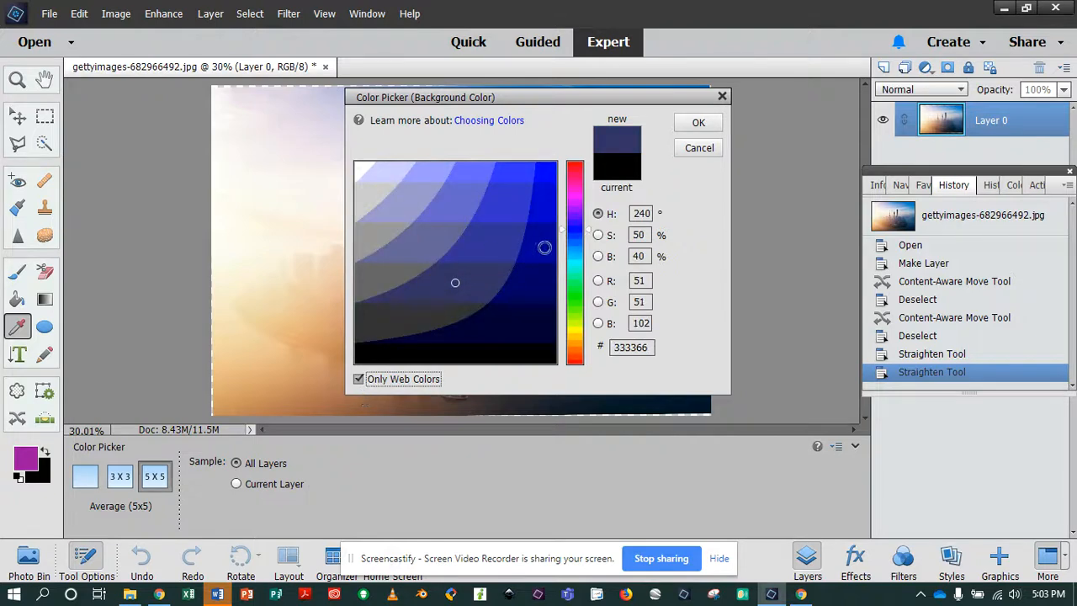
left_click(541, 247)
left_click(478, 240)
left_click(359, 379)
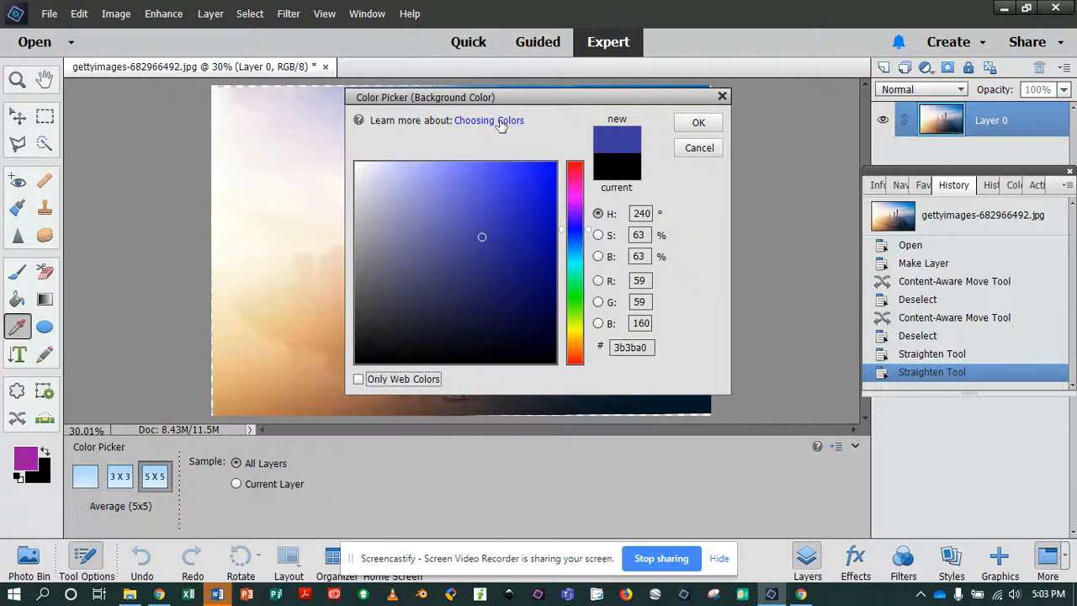
left_click(360, 379)
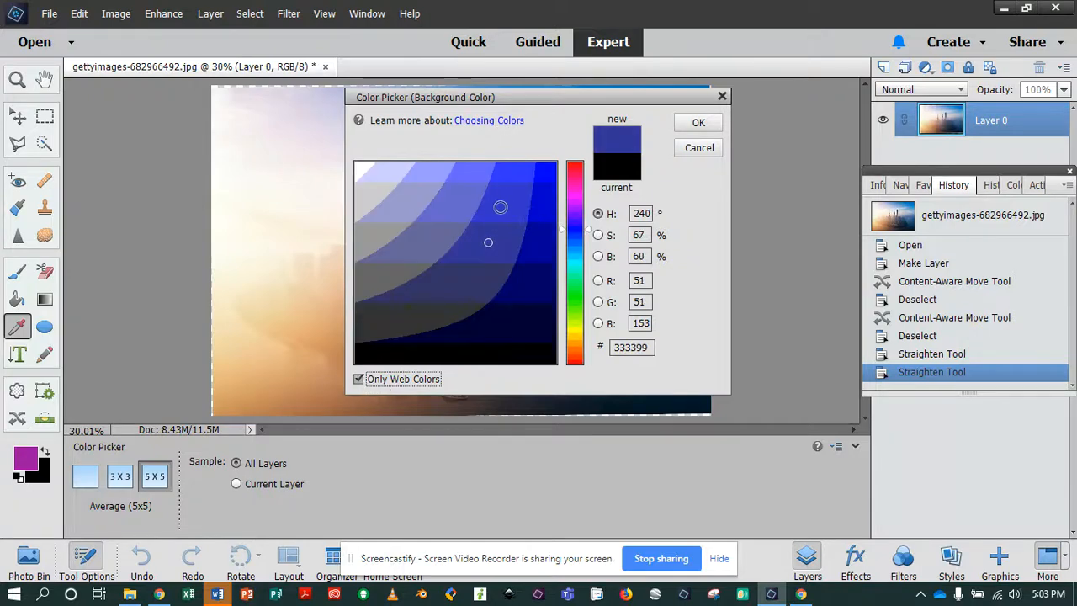
left_click(540, 203)
left_click(518, 173)
left_click(470, 170)
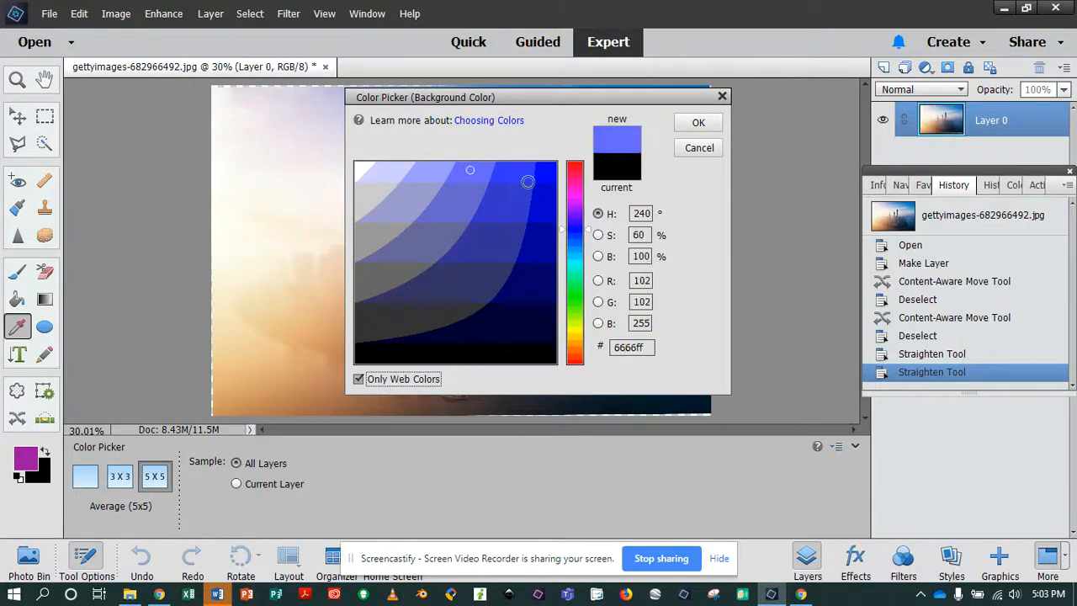
Shift the hue to cyan, allow all colors again, and accept a dark teal as the background color.
left_click_drag(575, 252, 575, 265)
left_click(537, 180)
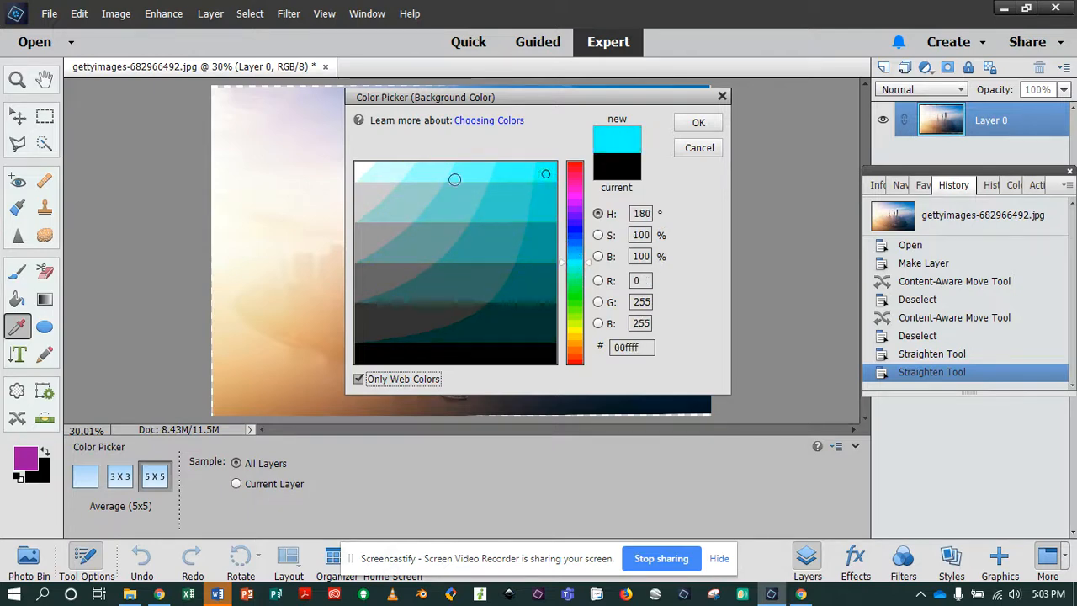
left_click(358, 379)
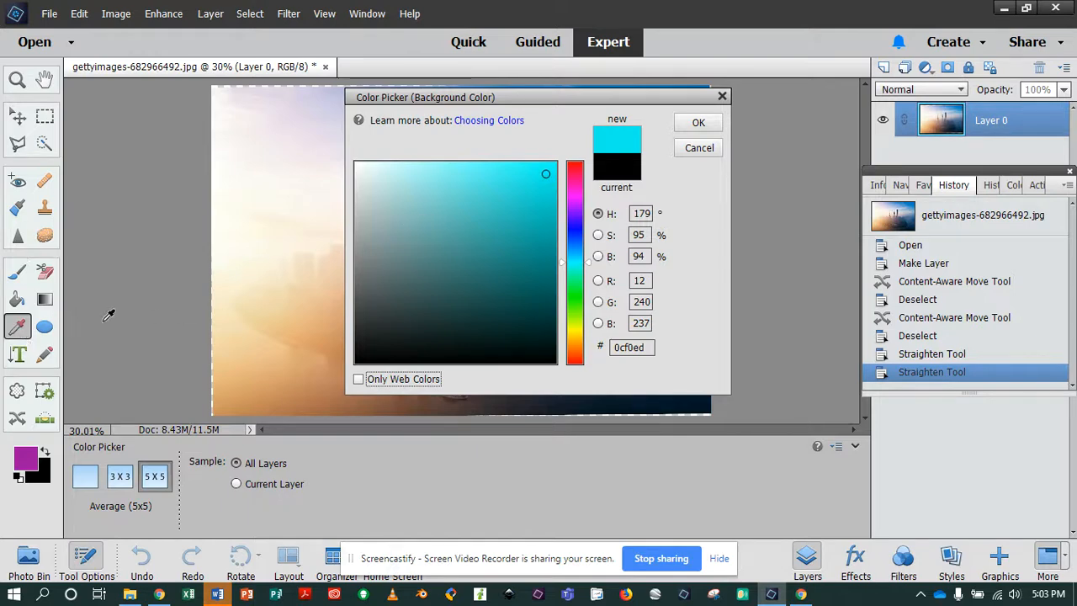
mouse_move(460, 256)
left_mouse_down()
mouse_move(507, 241)
mouse_move(459, 280)
left_mouse_up()
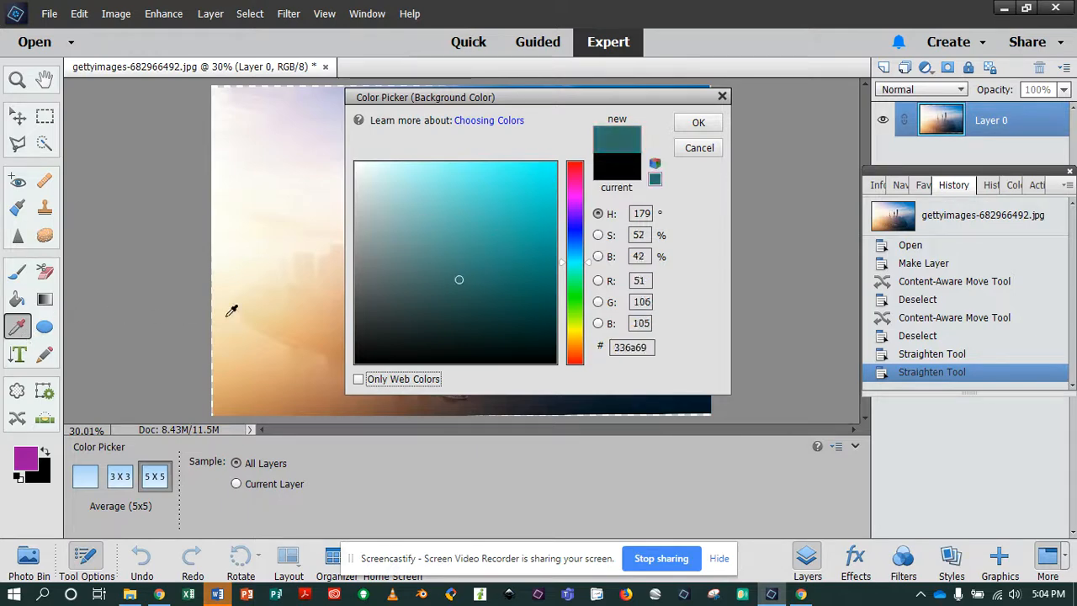
left_click(538, 250)
left_click(699, 123)
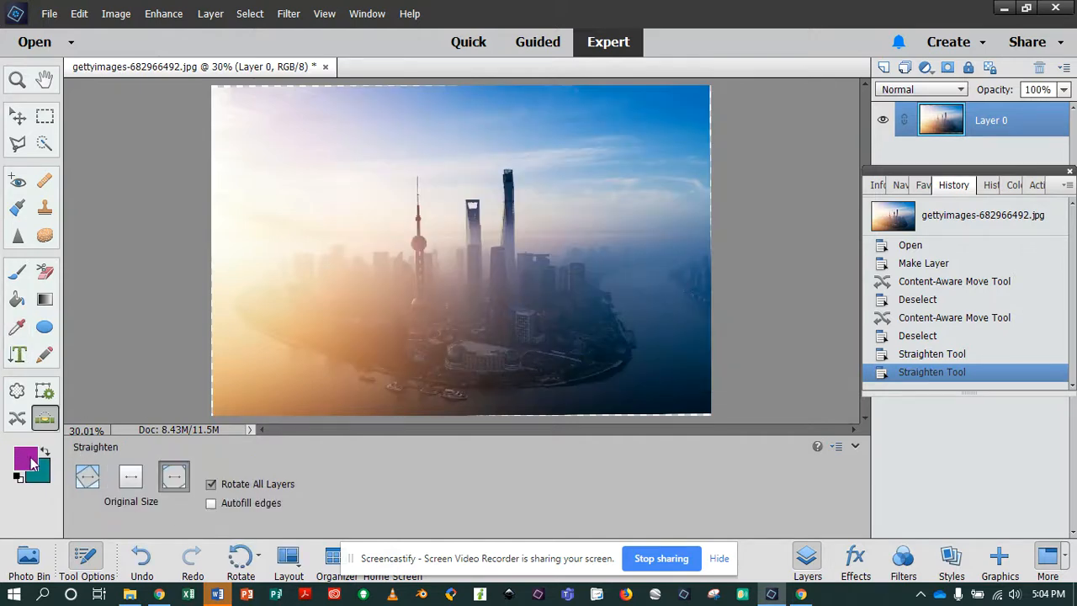
Swap the foreground and background colors and paint with the 400 px Brush at 27% opacity near the photo's lower-left corner.
left_click(45, 452)
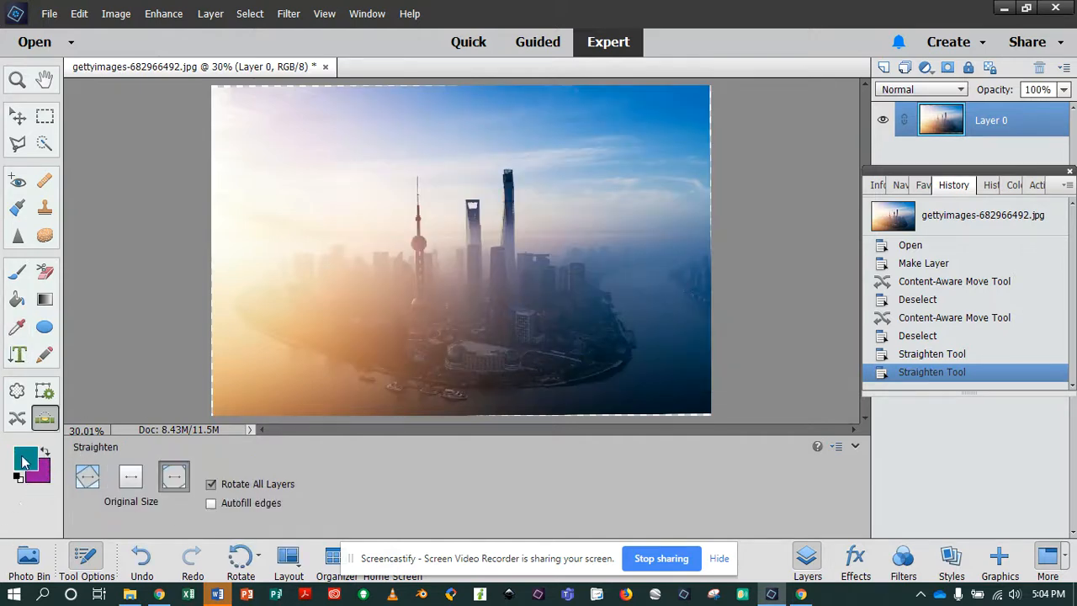
left_click(18, 271)
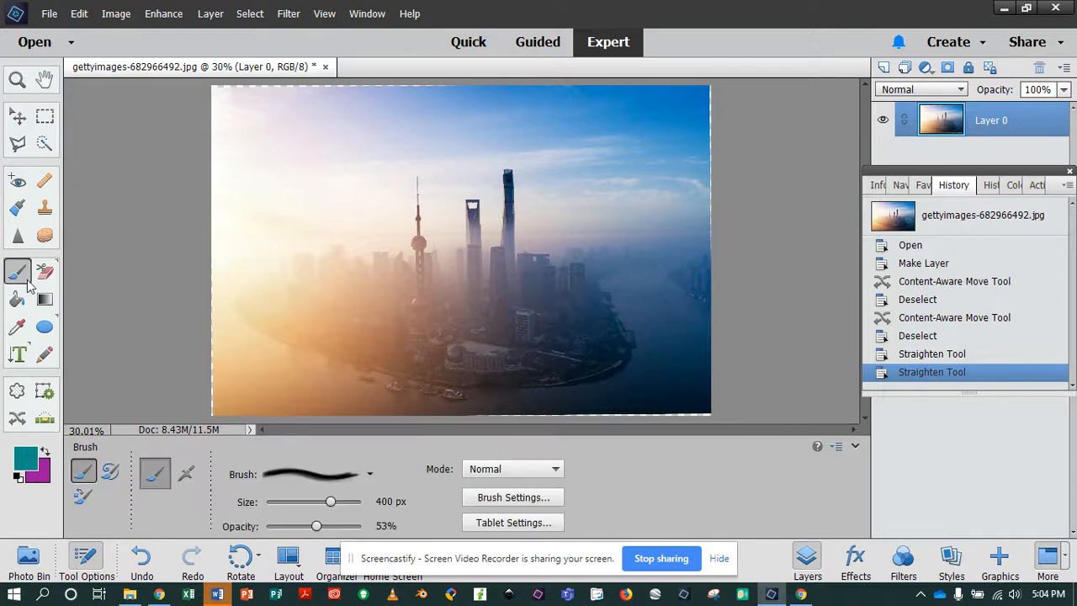
left_click(291, 526)
left_click(286, 383)
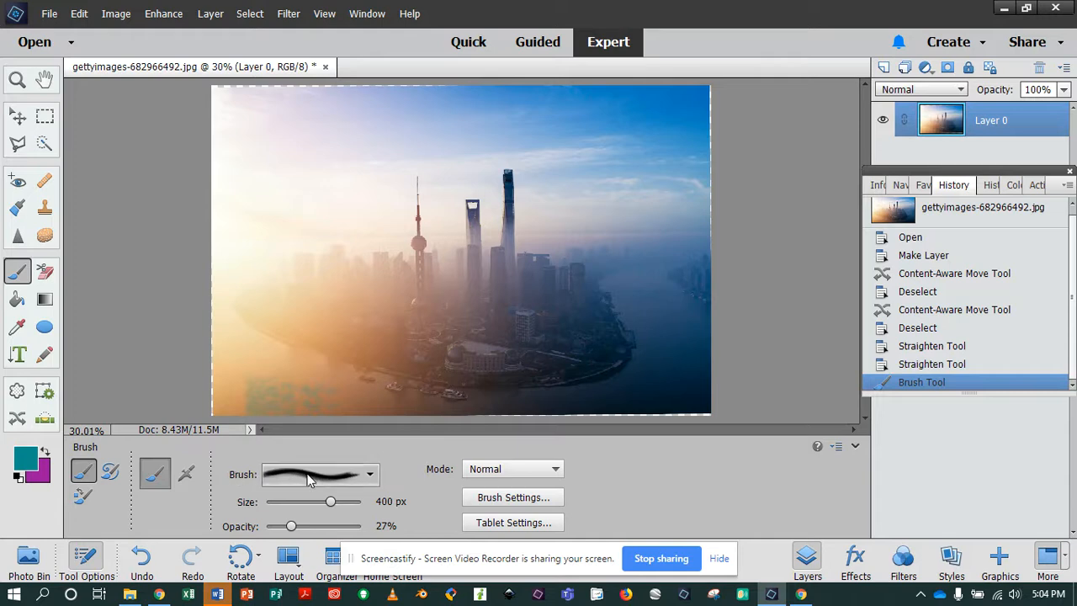
Choose the 5 px brush from Default Brushes and paint faint teal zigzag strokes across the lower part of the photo.
left_click(345, 478)
left_click(352, 339)
left_click(336, 402)
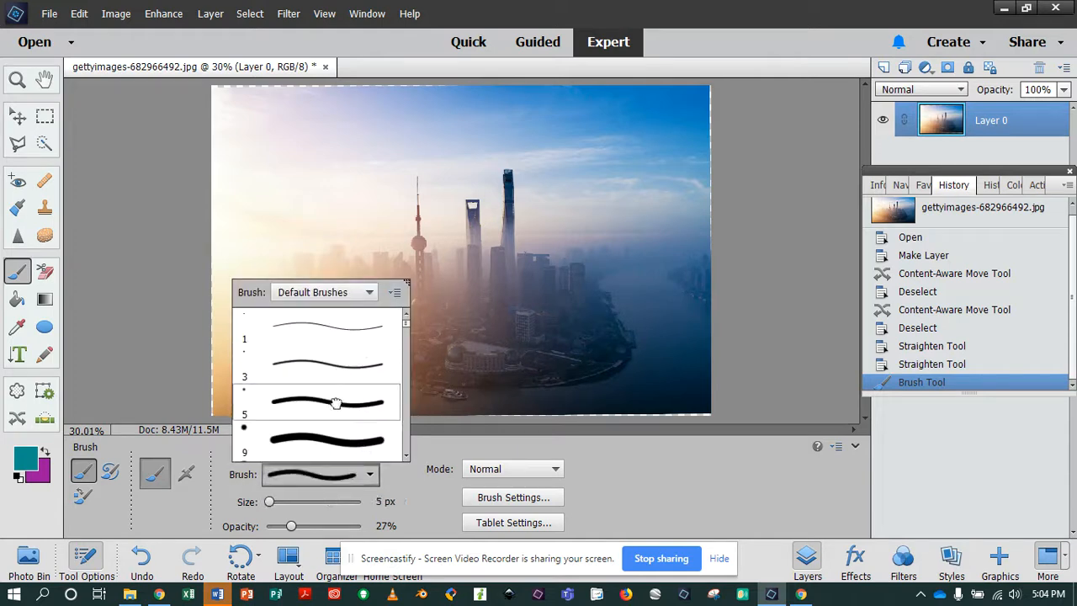
left_click(641, 330)
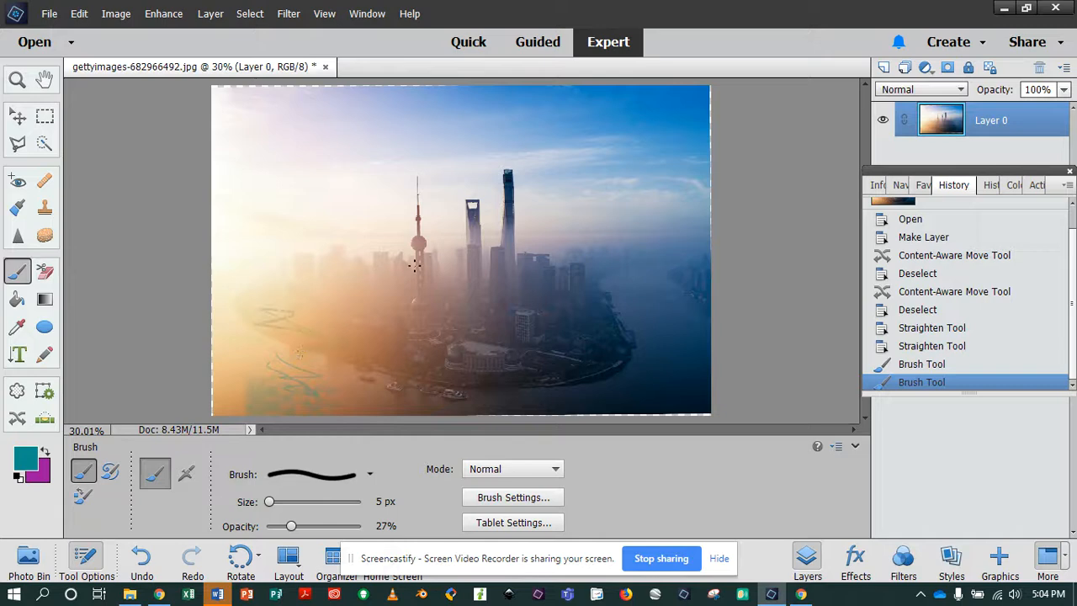
left_click(453, 381)
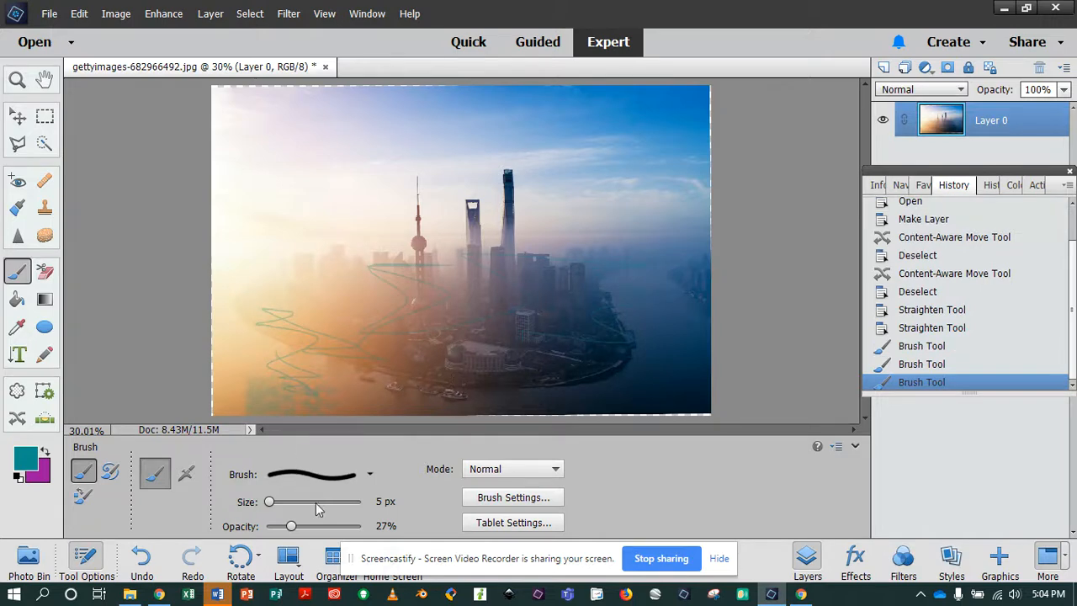
Raise the brush opacity to 100% and paint a long winding teal line across the skyline.
left_click_drag(320, 526, 379, 526)
mouse_move(604, 259)
left_mouse_down()
mouse_move(601, 327)
mouse_move(534, 361)
mouse_move(473, 254)
mouse_move(401, 259)
left_mouse_up()
left_click_drag(334, 318, 261, 341)
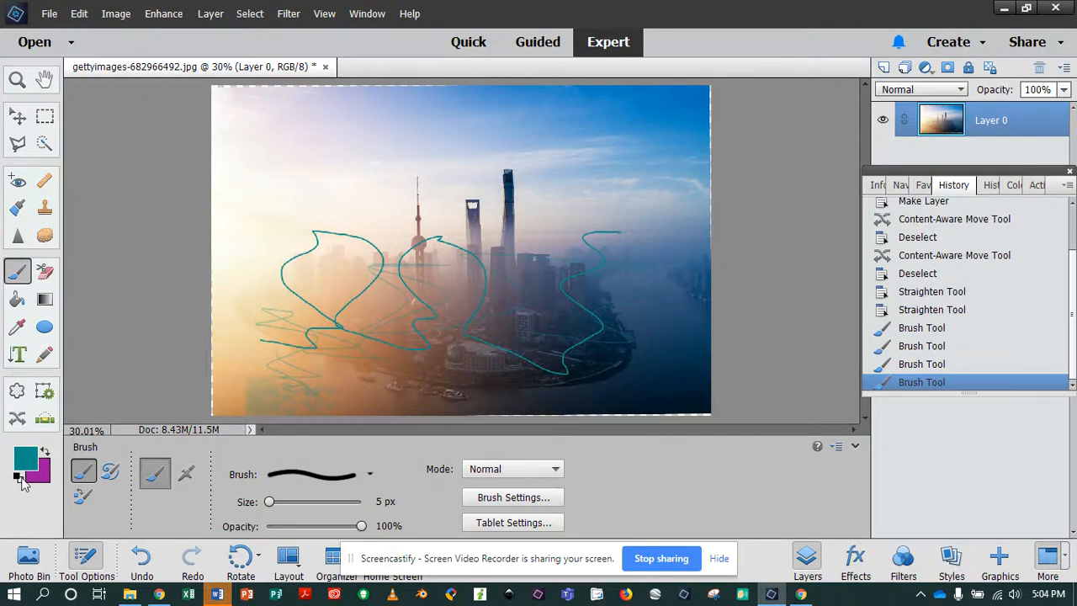
Swap the foreground and background colors several times, and reset them to the default black and white.
left_click(47, 454)
left_click(47, 454)
left_click(47, 453)
left_click(19, 477)
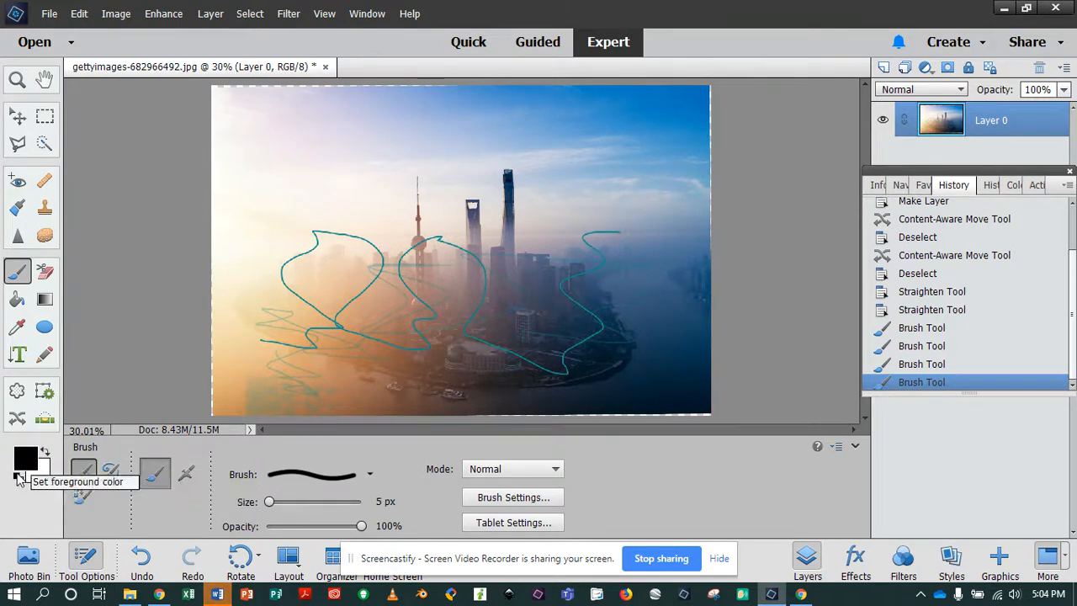
Swap the default colors until white is the foreground, and open the foreground color picker and cancel it.
left_click(47, 455)
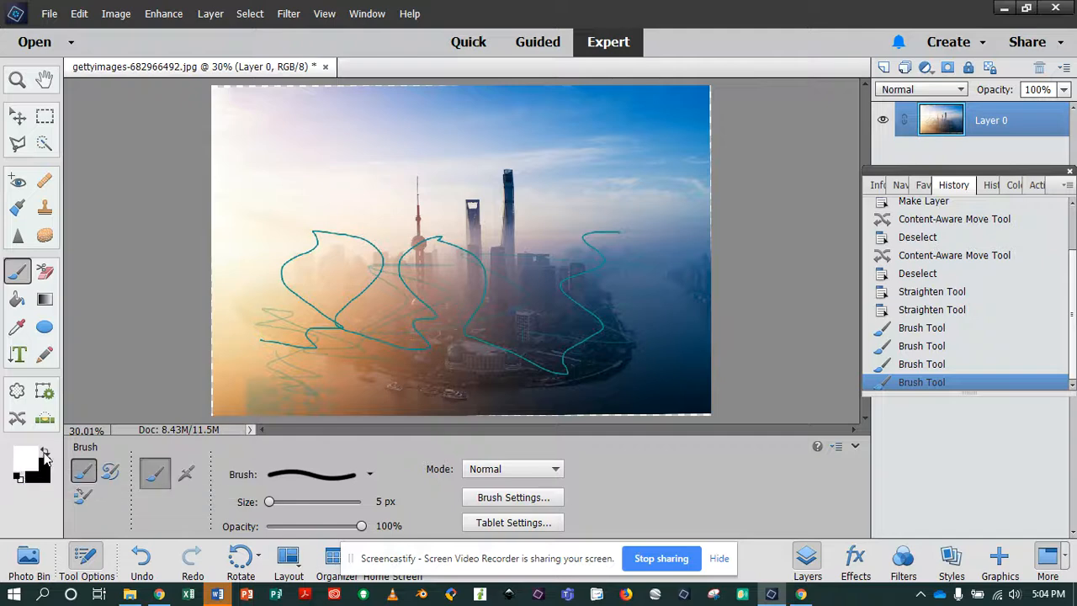
left_click(46, 454)
left_click(47, 454)
left_click(25, 460)
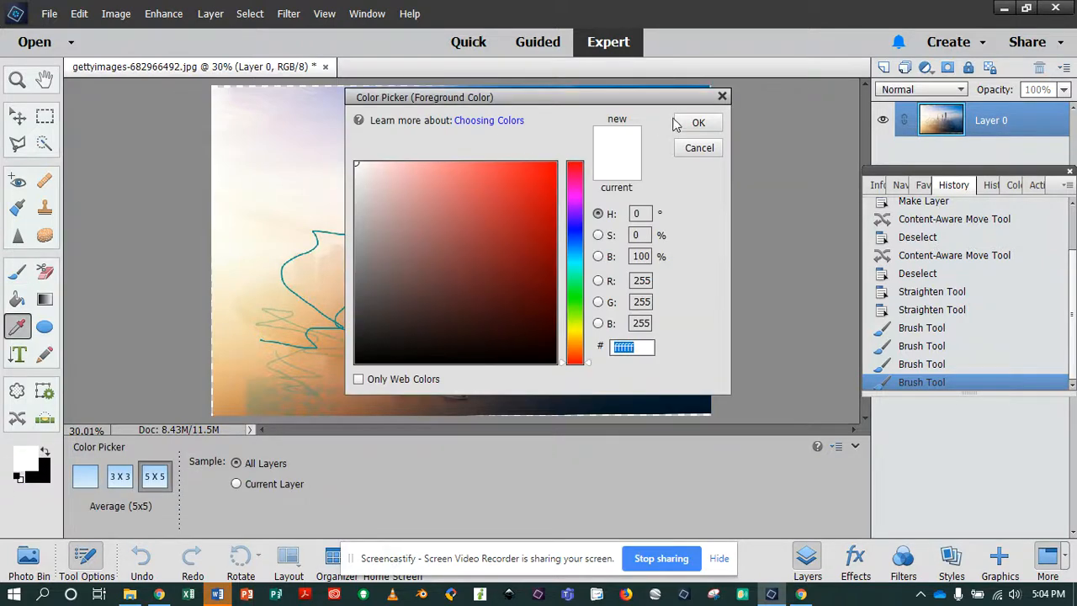
left_click(698, 148)
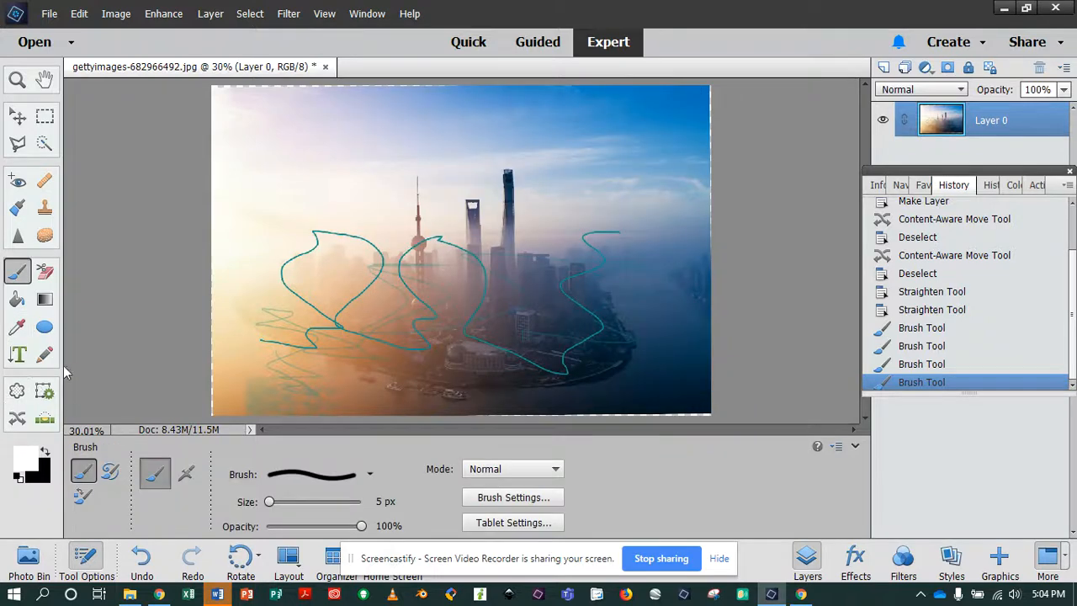